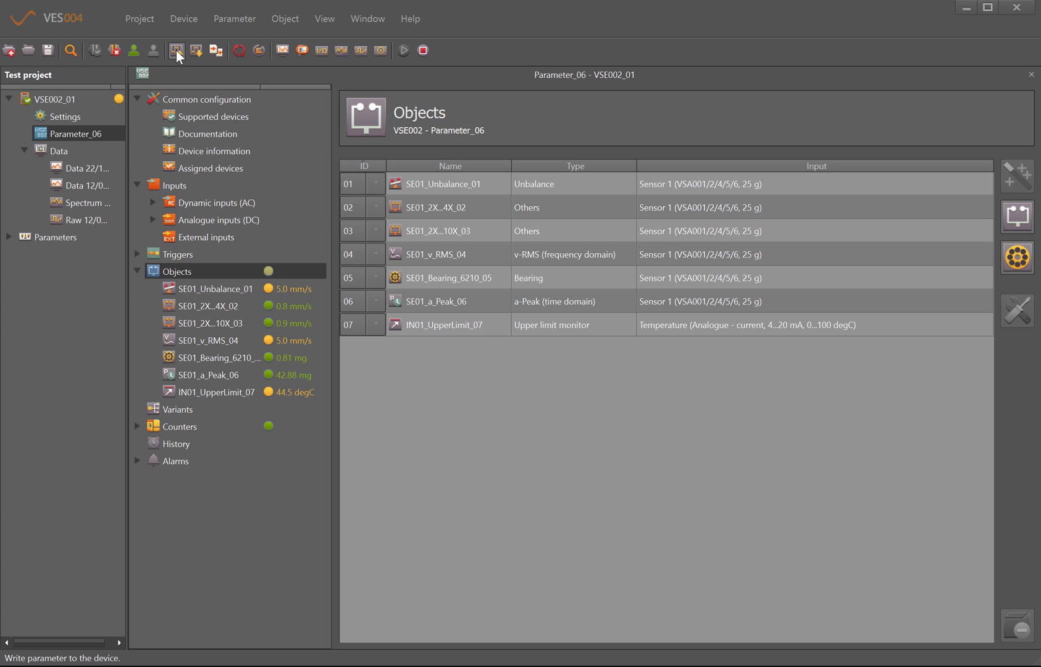
- Run the self-test on Sensor 1 to completion, with Sensor 1 and EEPROM reporting OK
{"action": "left_click", "coordinate": [181, 275]}
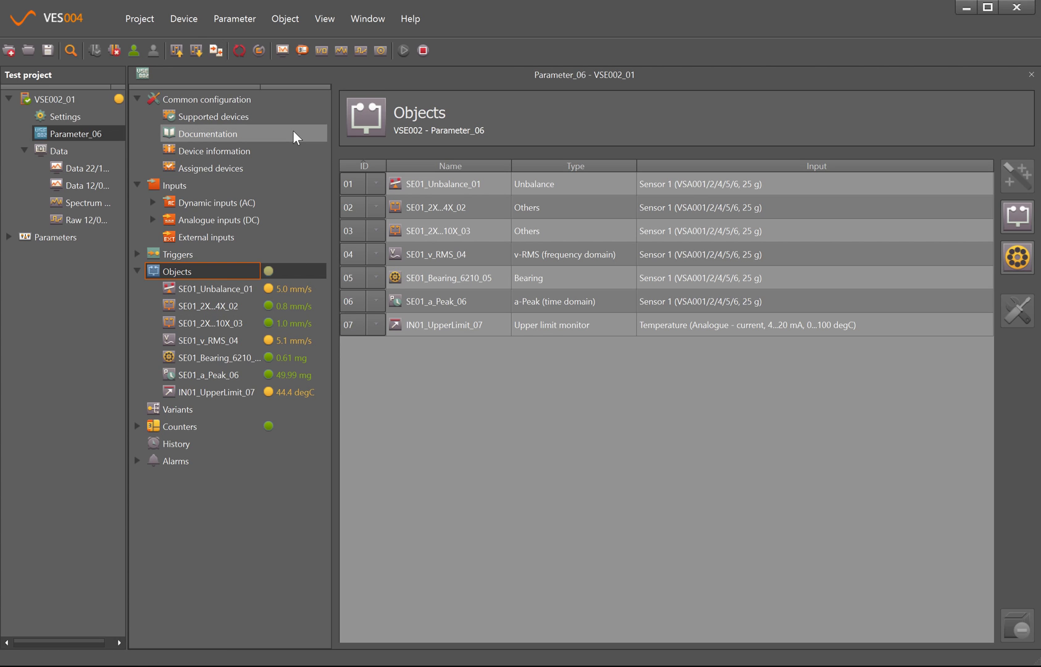
{"action": "left_click", "coordinate": [263, 49]}
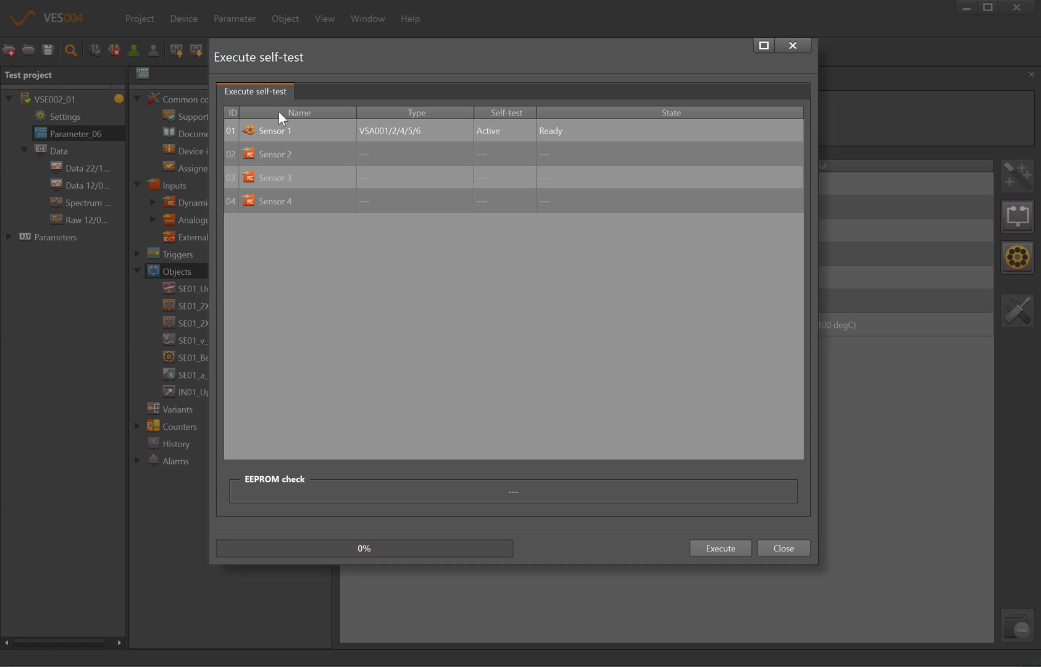
{"action": "left_click", "coordinate": [279, 131]}
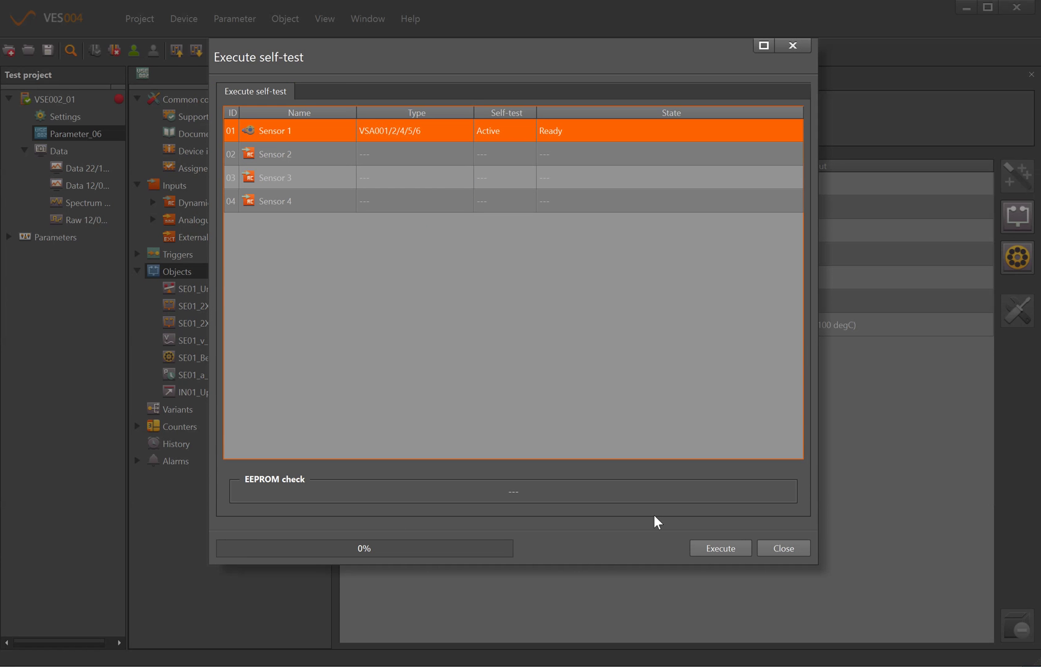
{"action": "left_click", "coordinate": [721, 549]}
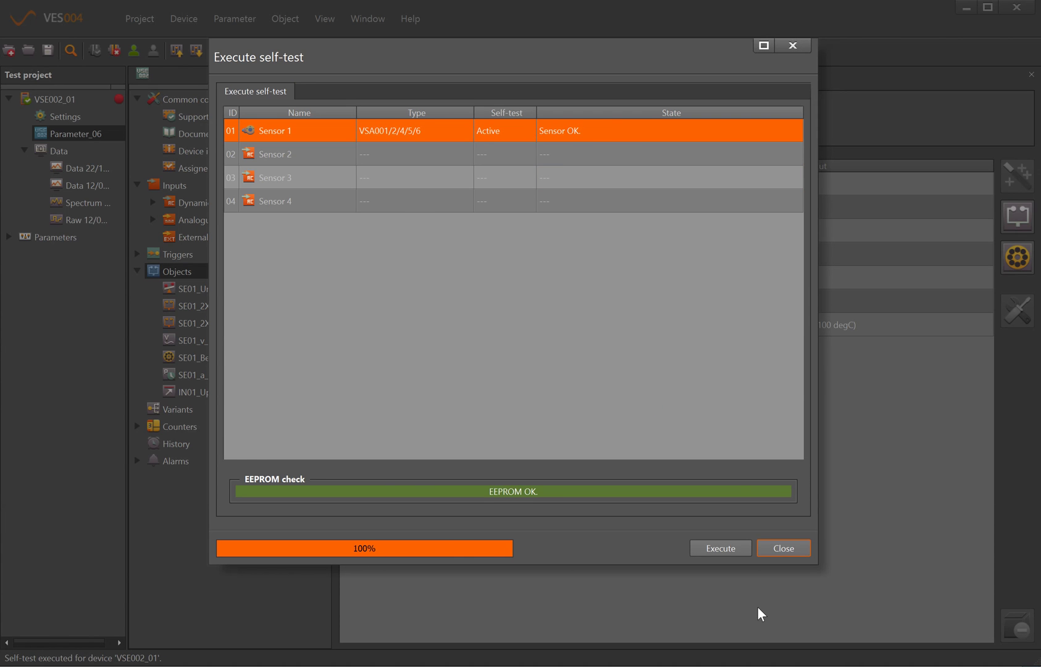
{"action": "left_click", "coordinate": [788, 548]}
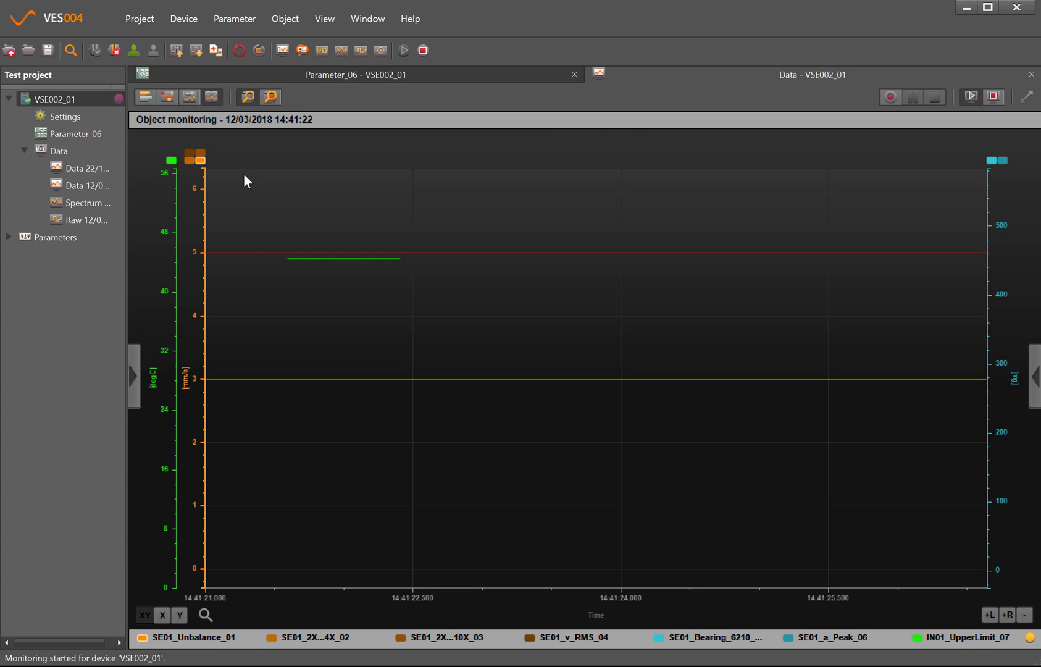
- Show live bar charts of the seven objects and select the second vibration bar
{"action": "left_click", "coordinate": [144, 96]}
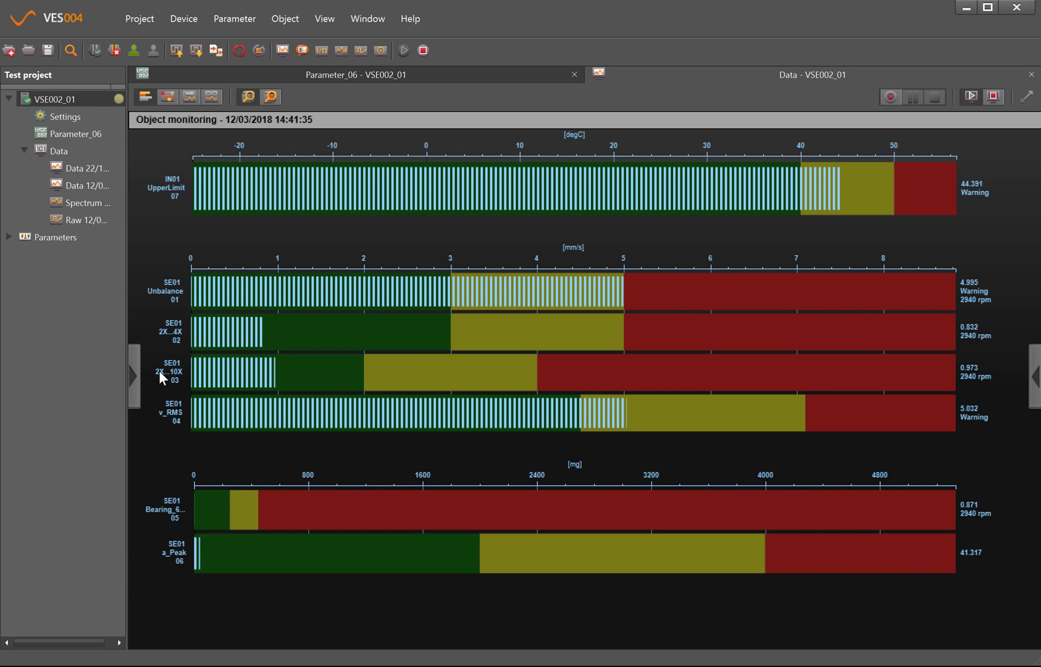
{"action": "left_click", "coordinate": [345, 341]}
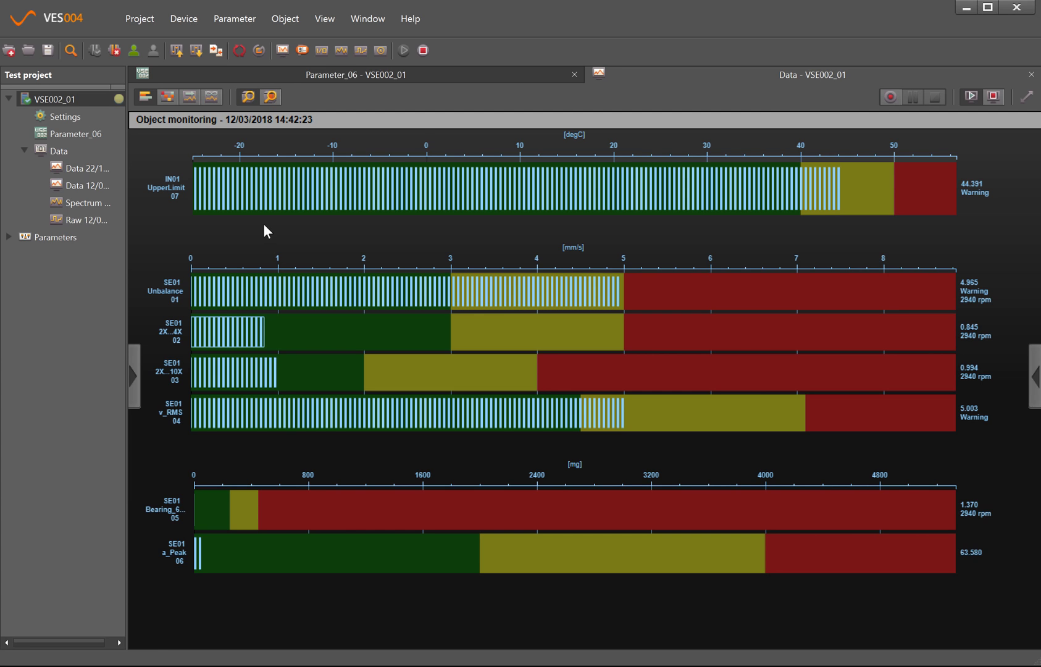
{"action": "left_click", "coordinate": [132, 371]}
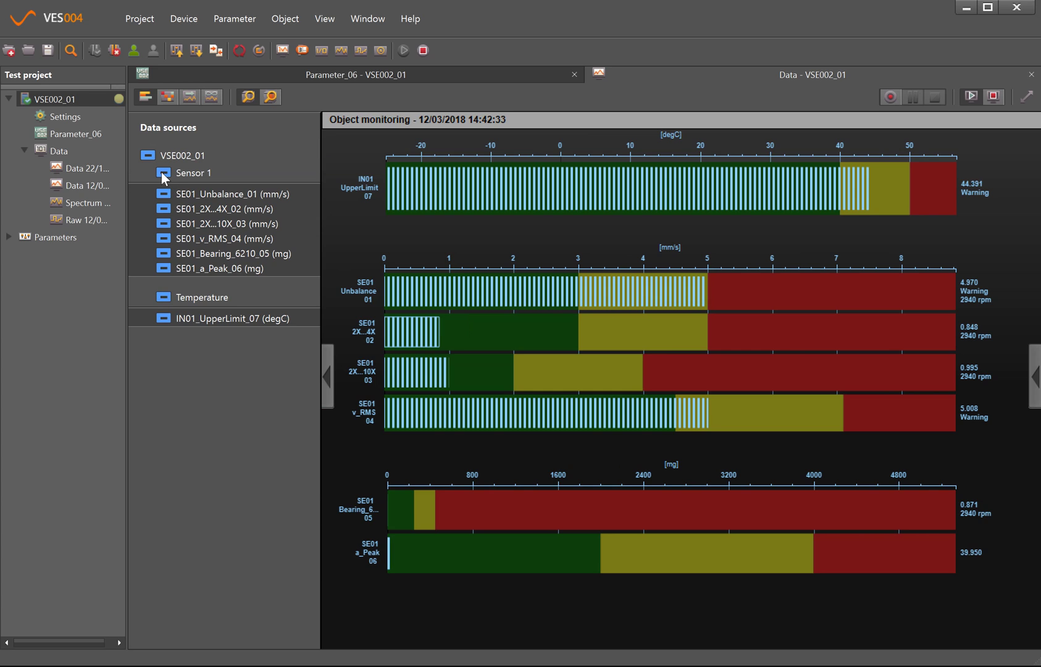
{"action": "left_click", "coordinate": [162, 268]}
{"action": "left_click", "coordinate": [163, 268]}
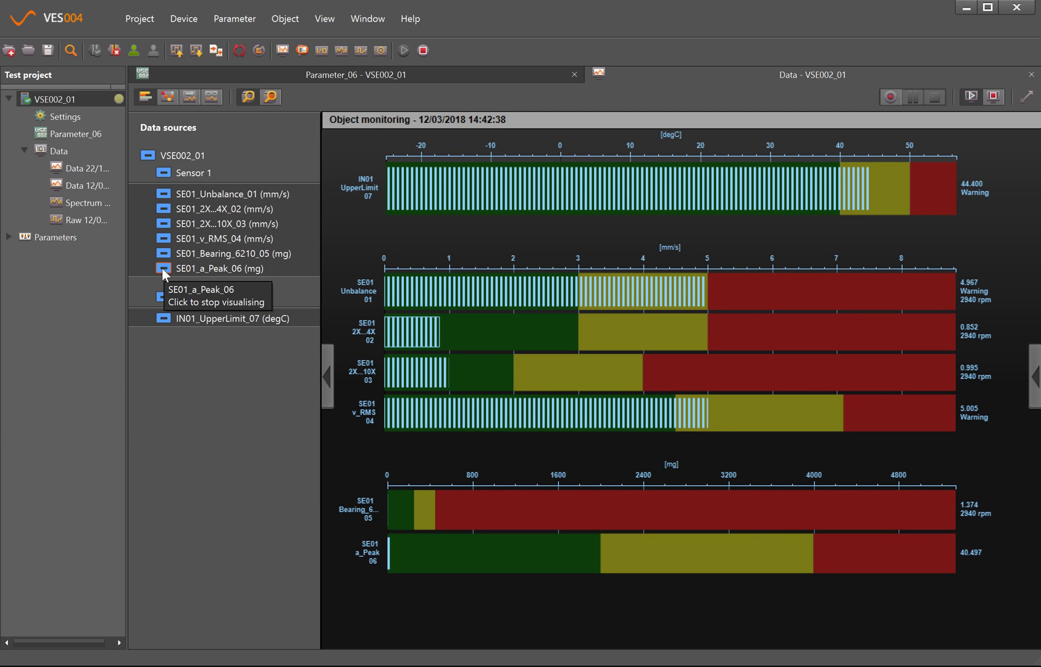
{"action": "left_click", "coordinate": [326, 374]}
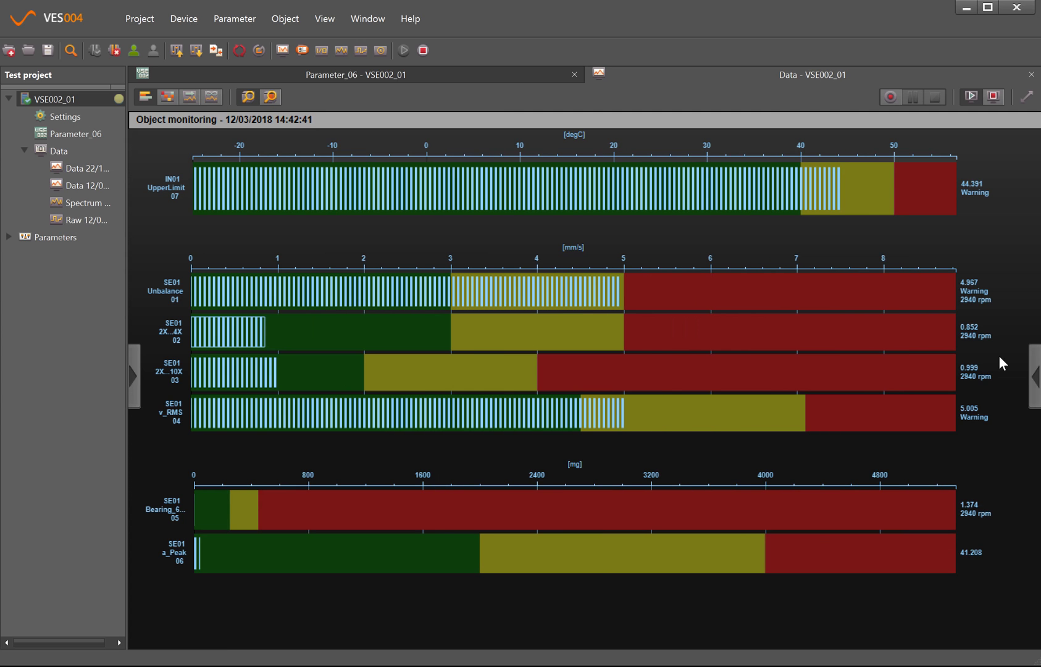
{"action": "left_click", "coordinate": [1036, 376]}
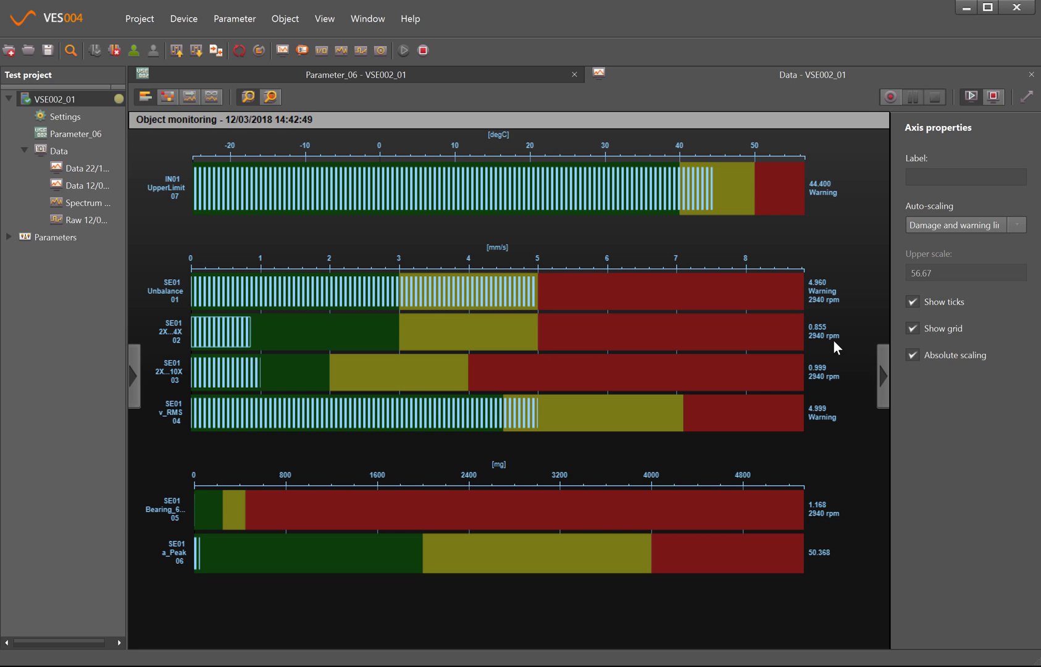
{"action": "left_click", "coordinate": [881, 371]}
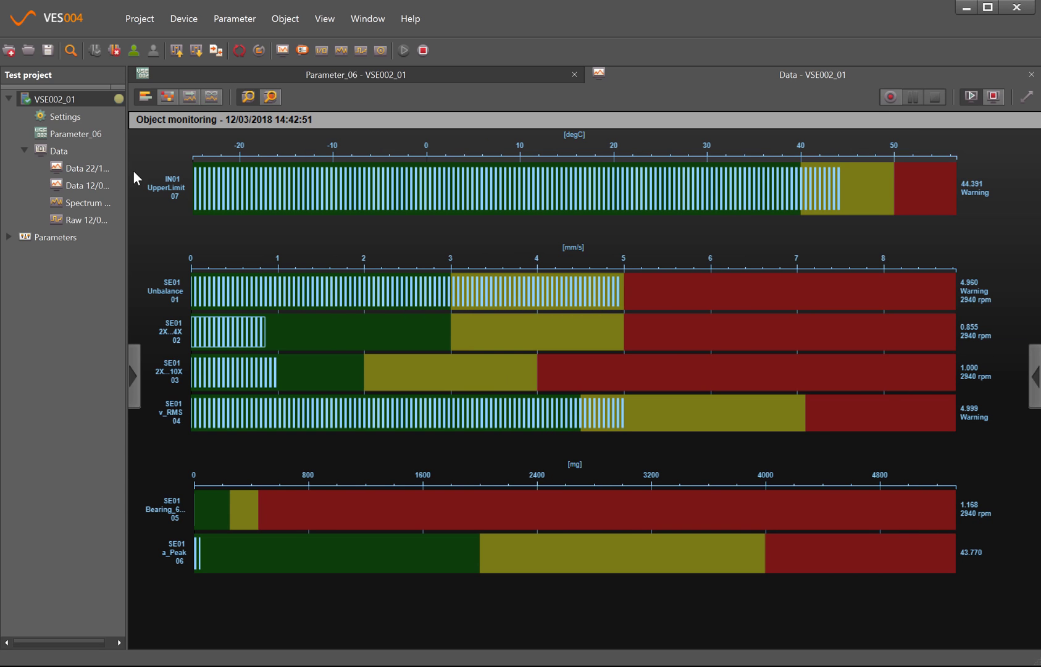
- Switch the live object values to table view, then to the trend chart
{"action": "left_click", "coordinate": [163, 95]}
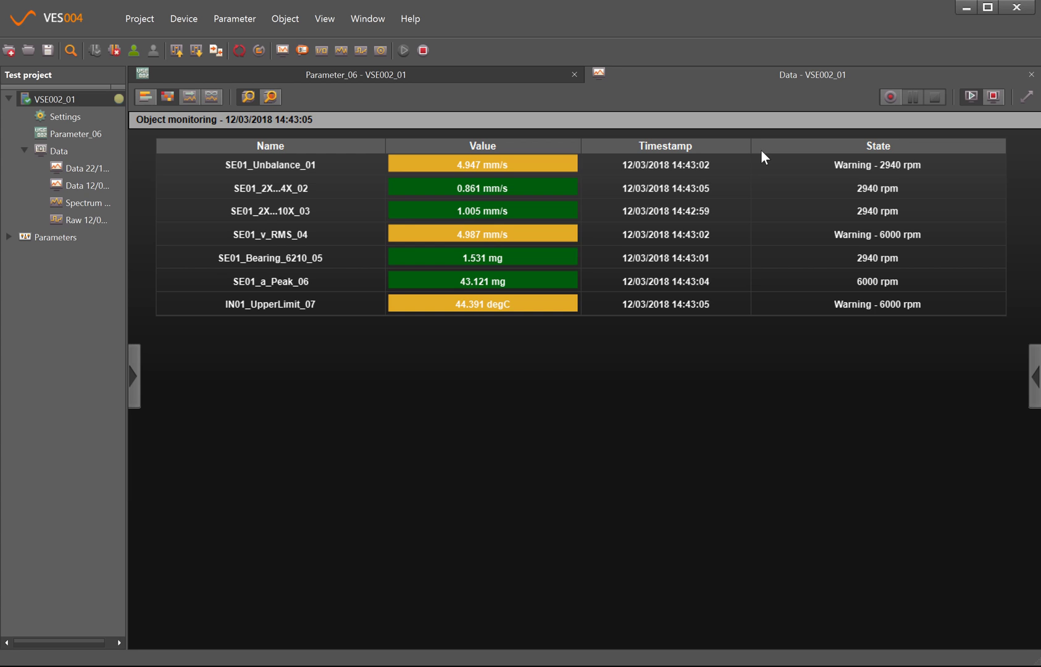
{"action": "left_click", "coordinate": [188, 95]}
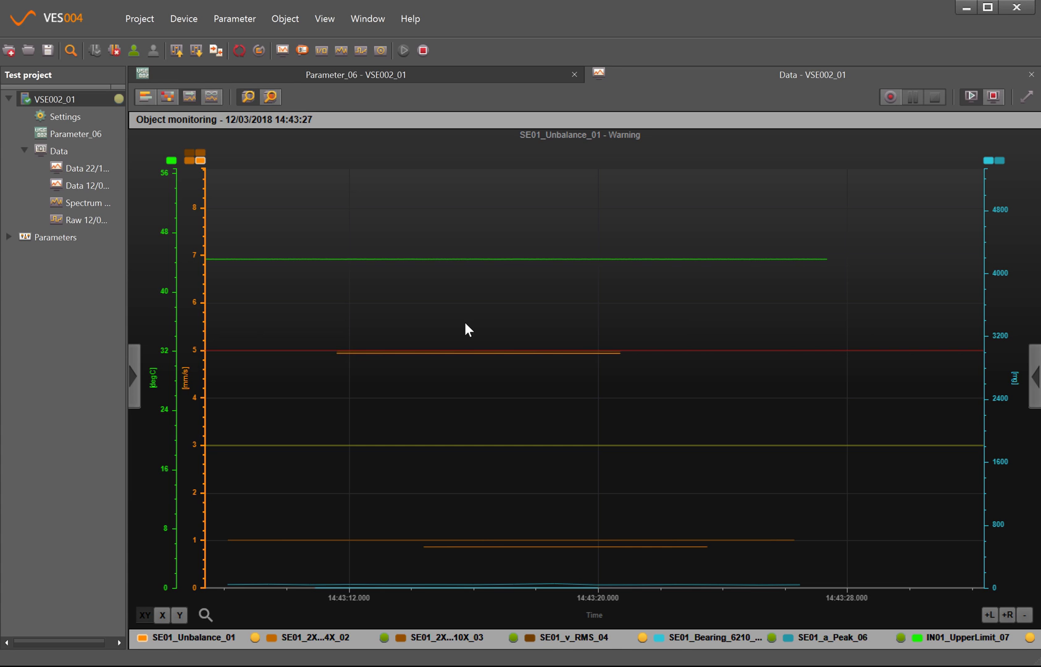
- Switch the trend chart from moving-window data to unlimited data view
{"action": "left_click", "coordinate": [186, 96]}
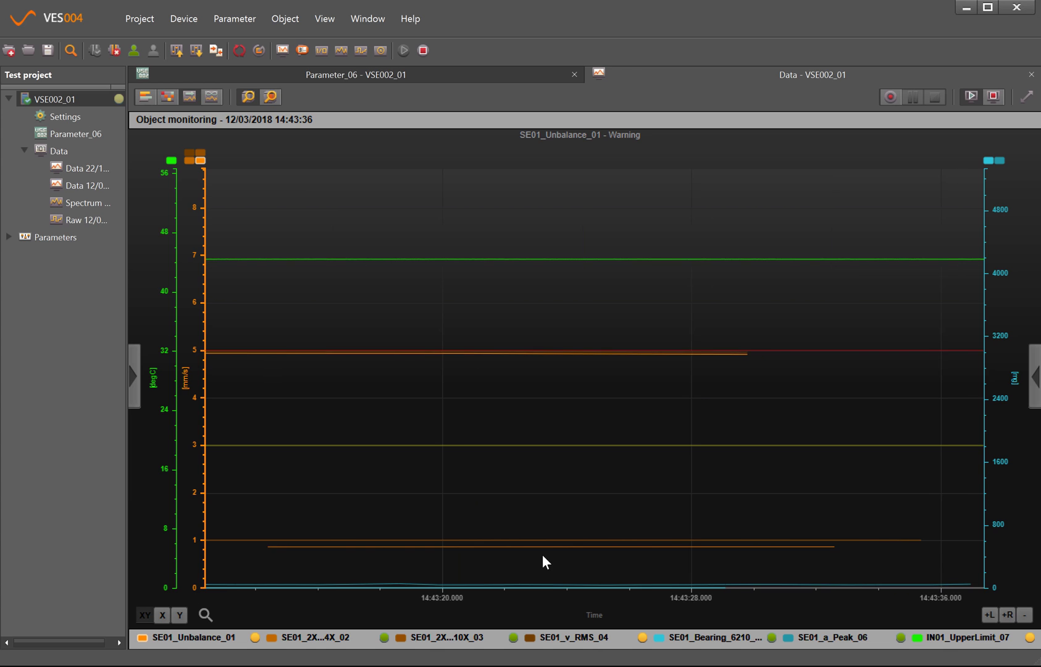
{"action": "left_click", "coordinate": [210, 97]}
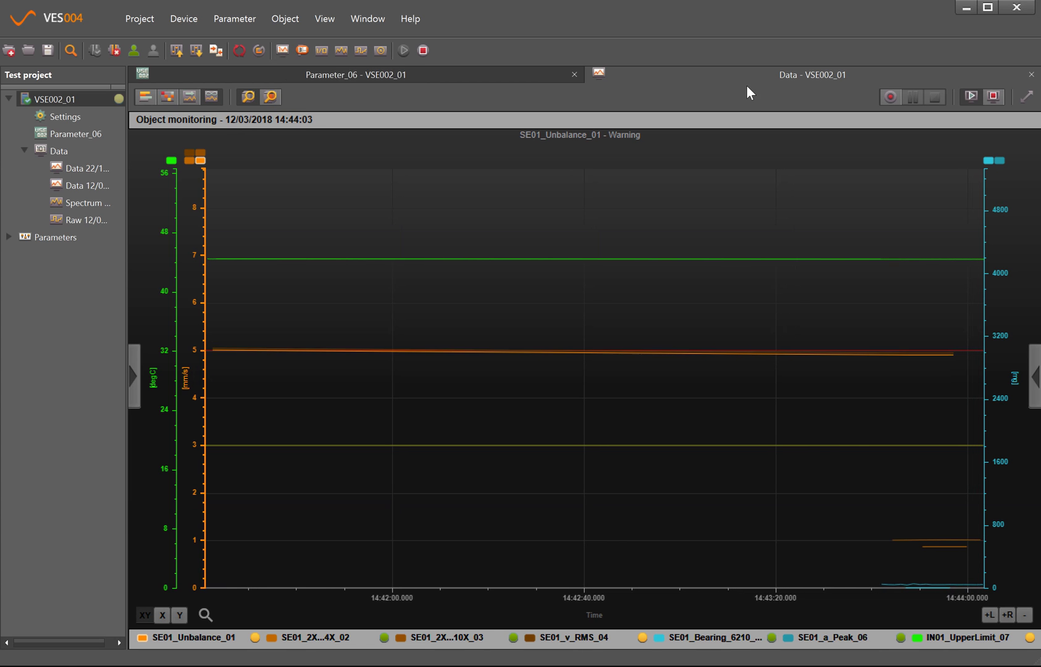
- Record about seven seconds of monitoring data and save the recording
{"action": "left_click", "coordinate": [890, 98]}
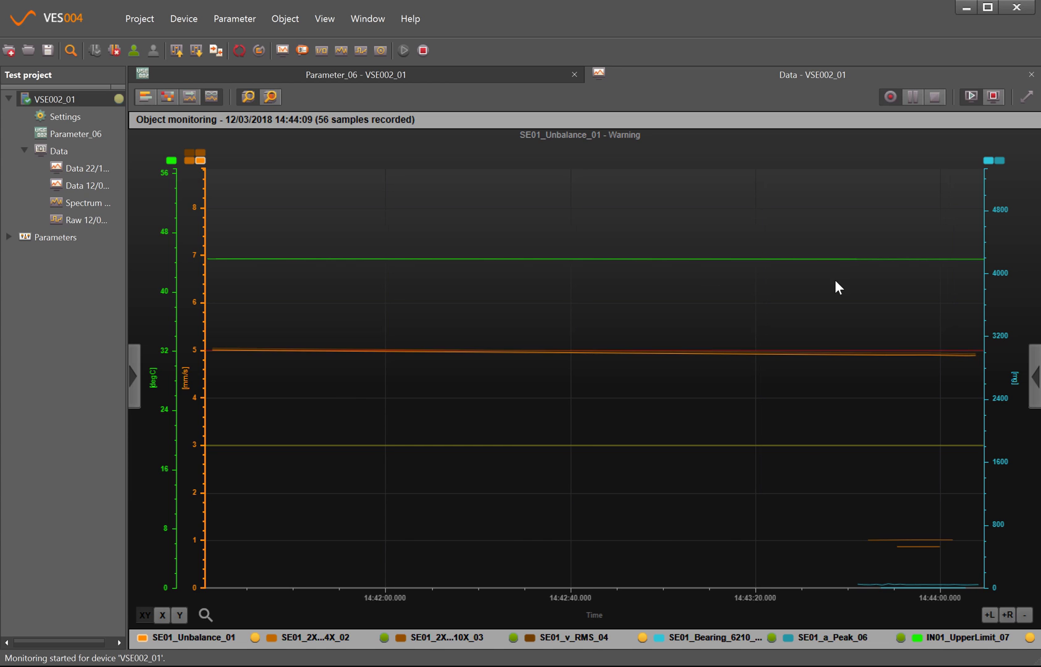
{"action": "left_click", "coordinate": [937, 99]}
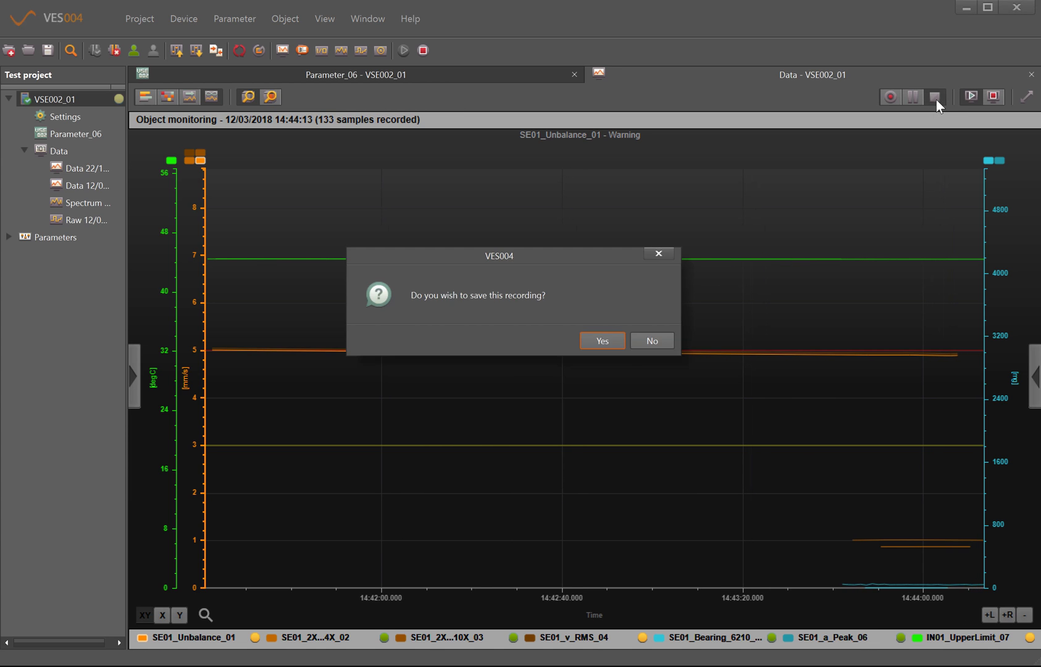
{"action": "left_click", "coordinate": [602, 342]}
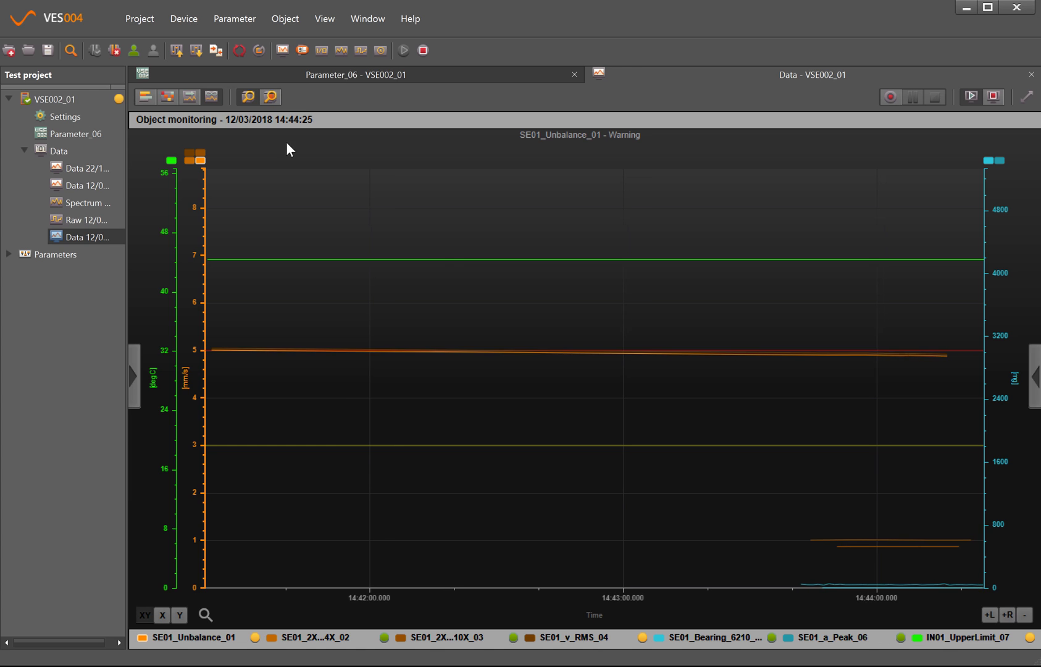
- Open the counter and I/O monitoring windows for VSE002_01
{"action": "left_click", "coordinate": [300, 50]}
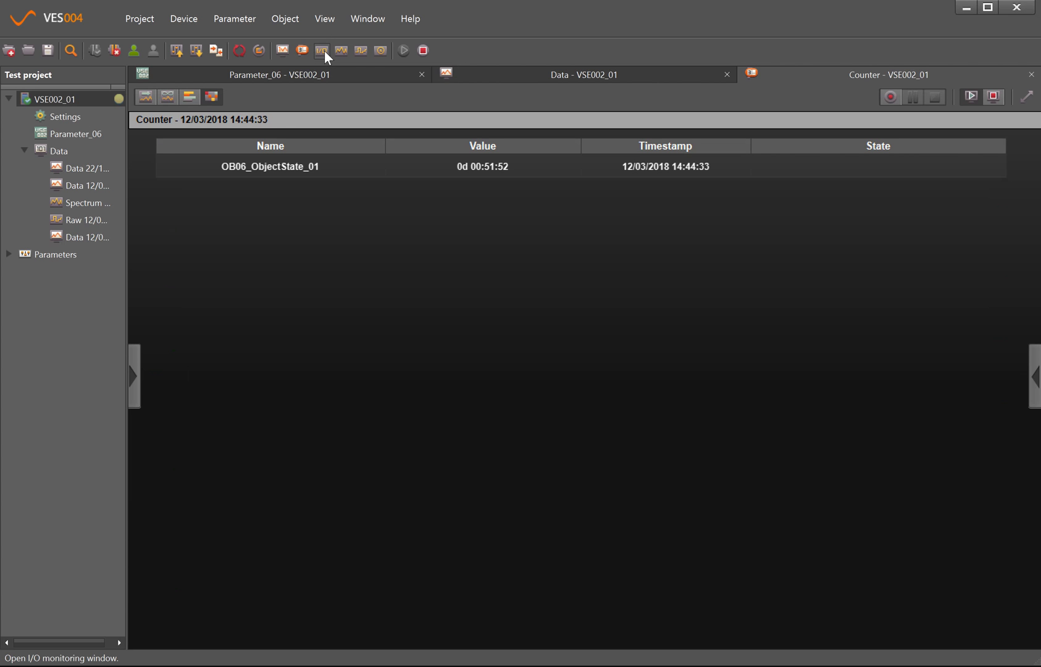
{"action": "left_click", "coordinate": [324, 50]}
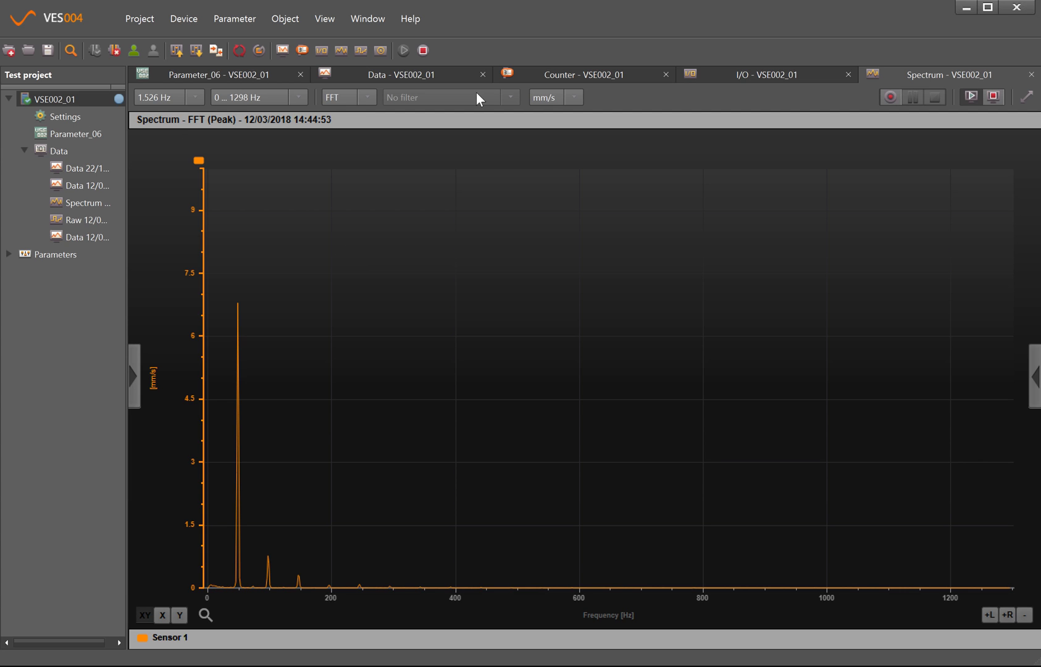
{"action": "left_click", "coordinate": [196, 97]}
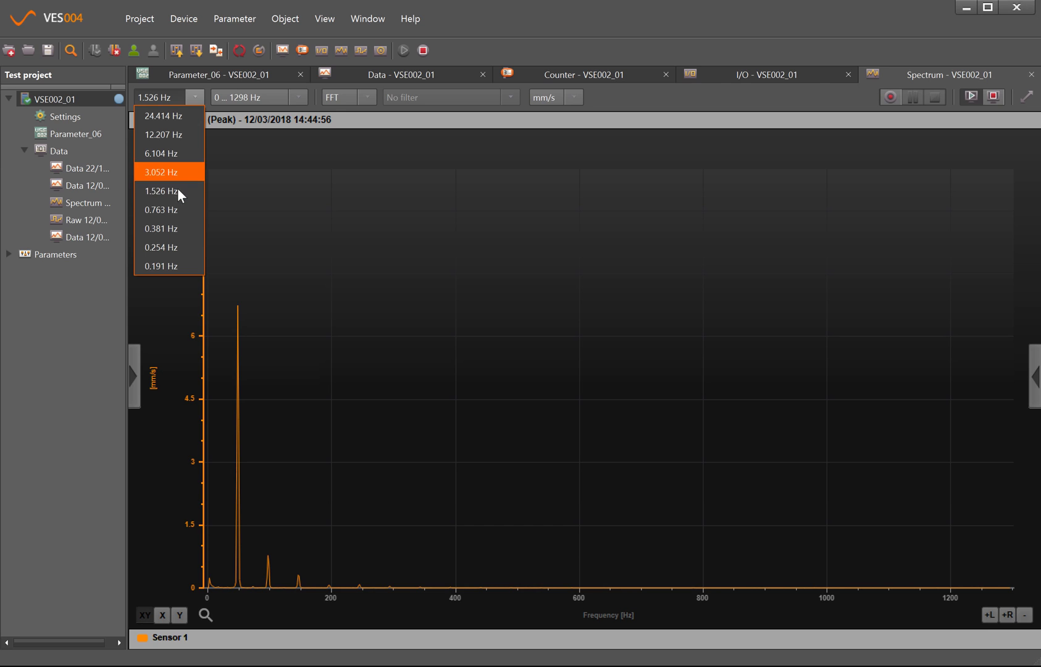
{"action": "left_click", "coordinate": [300, 98]}
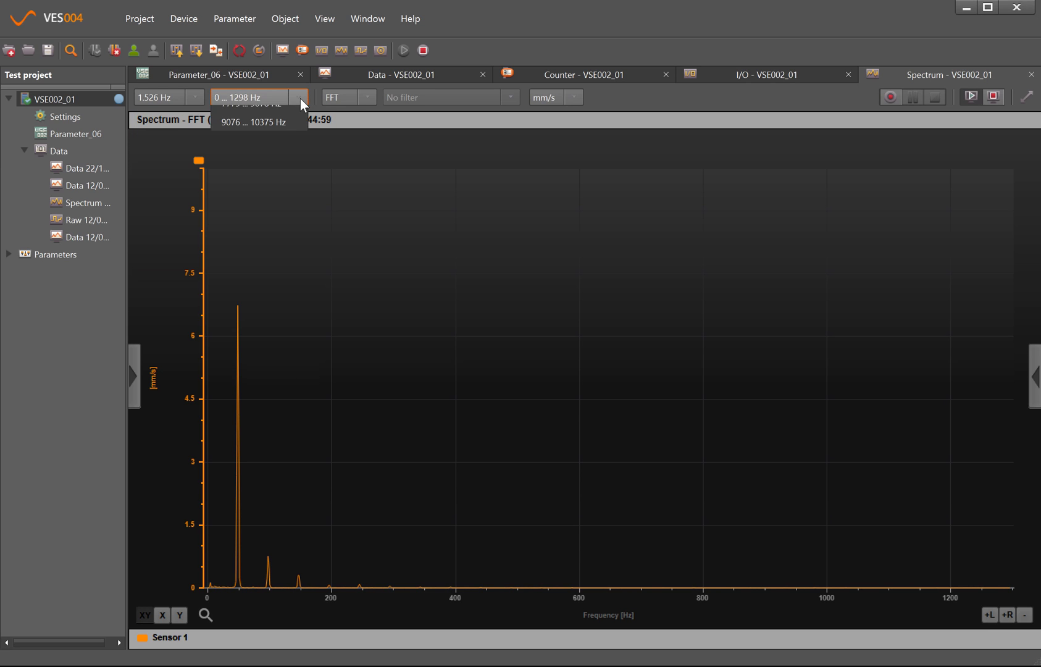
{"action": "left_click", "coordinate": [300, 99]}
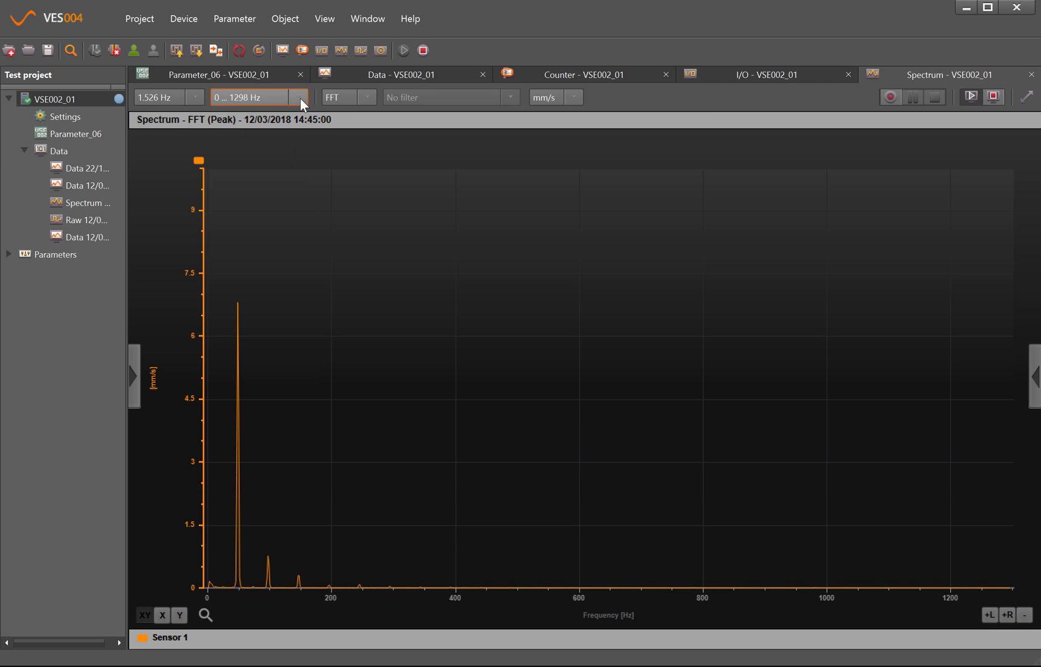
{"action": "left_click", "coordinate": [371, 96]}
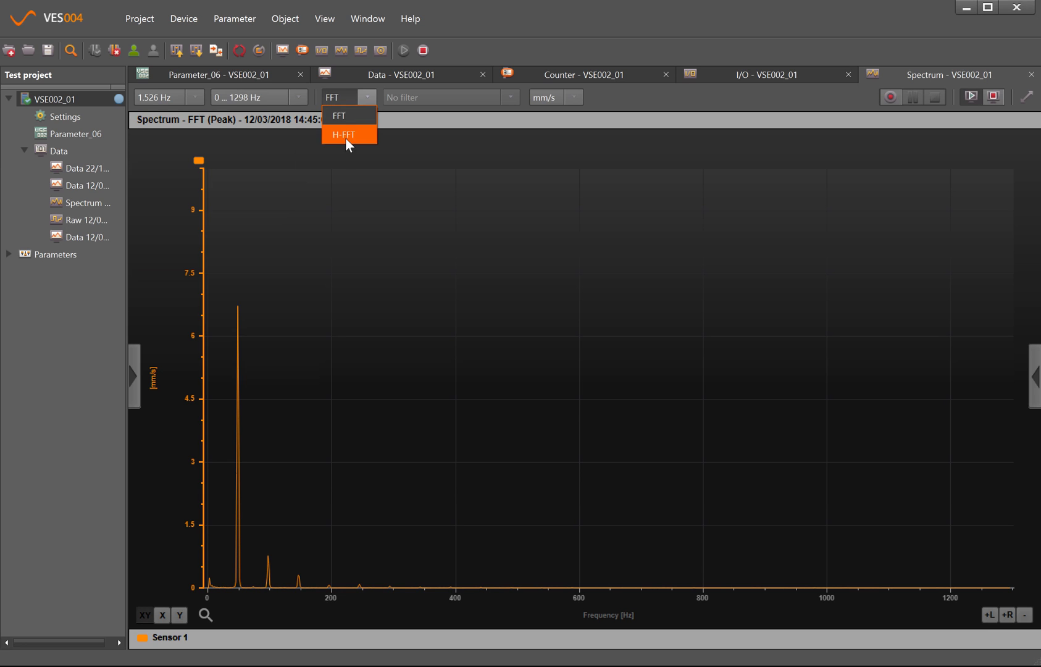
{"action": "left_click", "coordinate": [357, 111]}
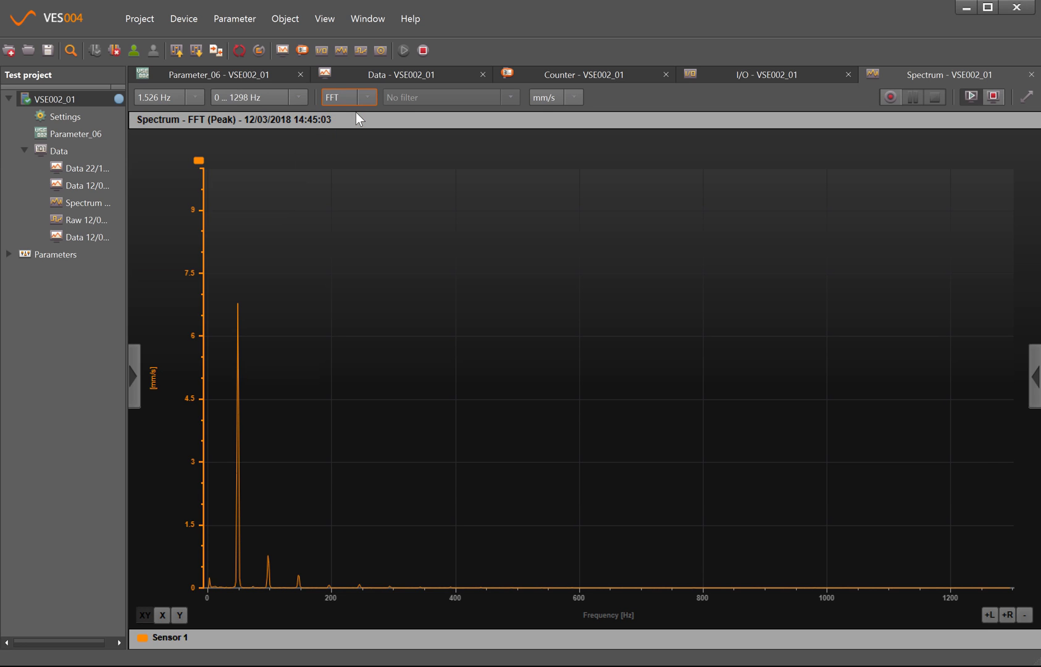
{"action": "left_click", "coordinate": [566, 97]}
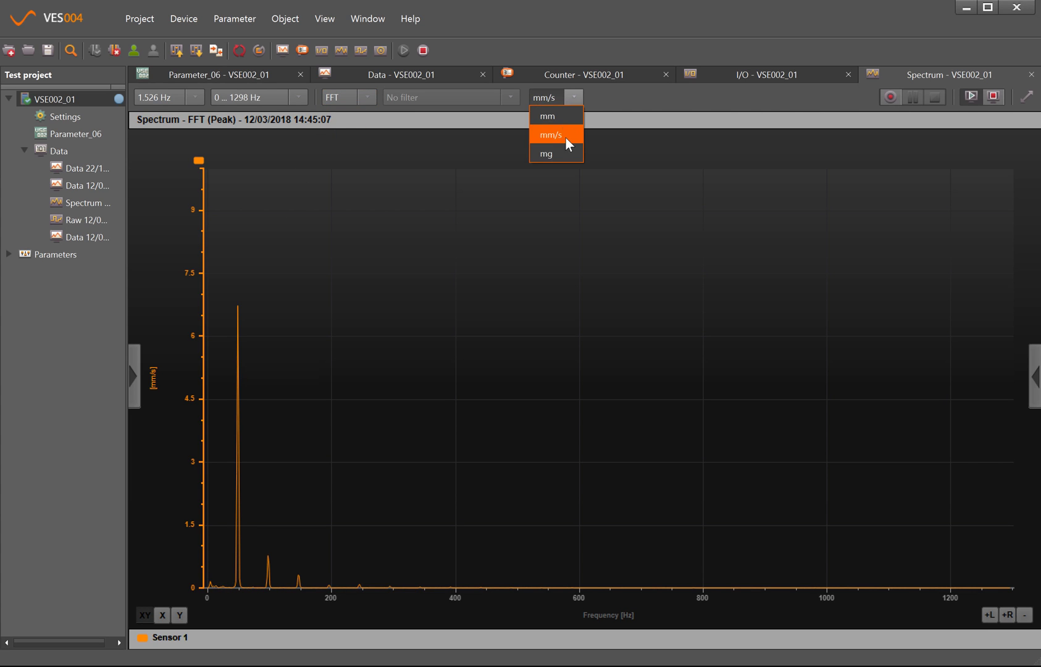
{"action": "left_click", "coordinate": [580, 200]}
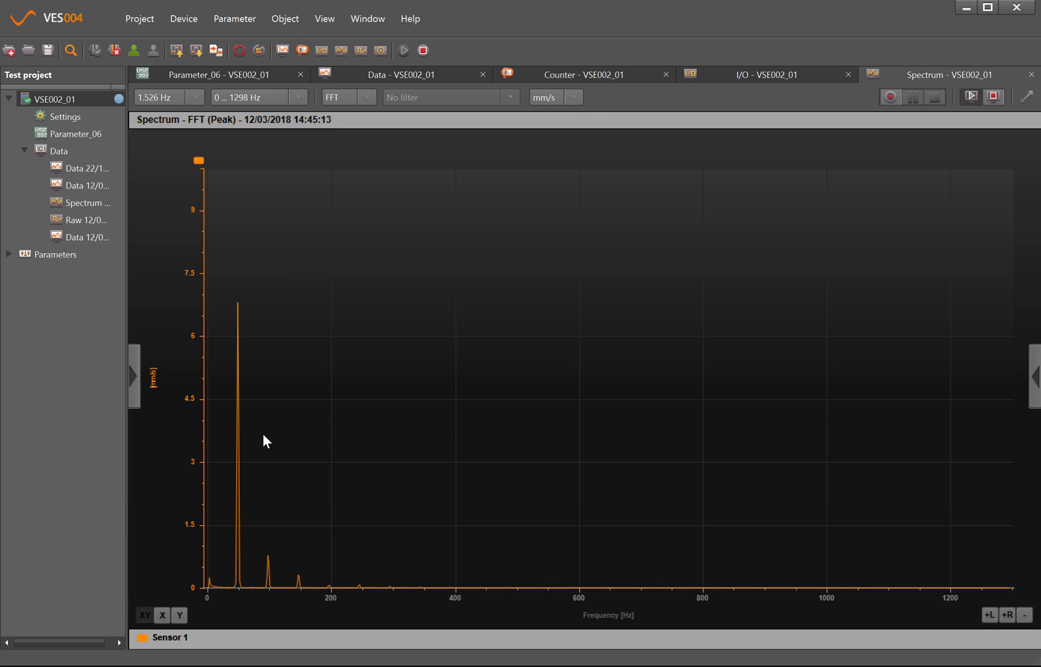
{"action": "left_click", "coordinate": [134, 378]}
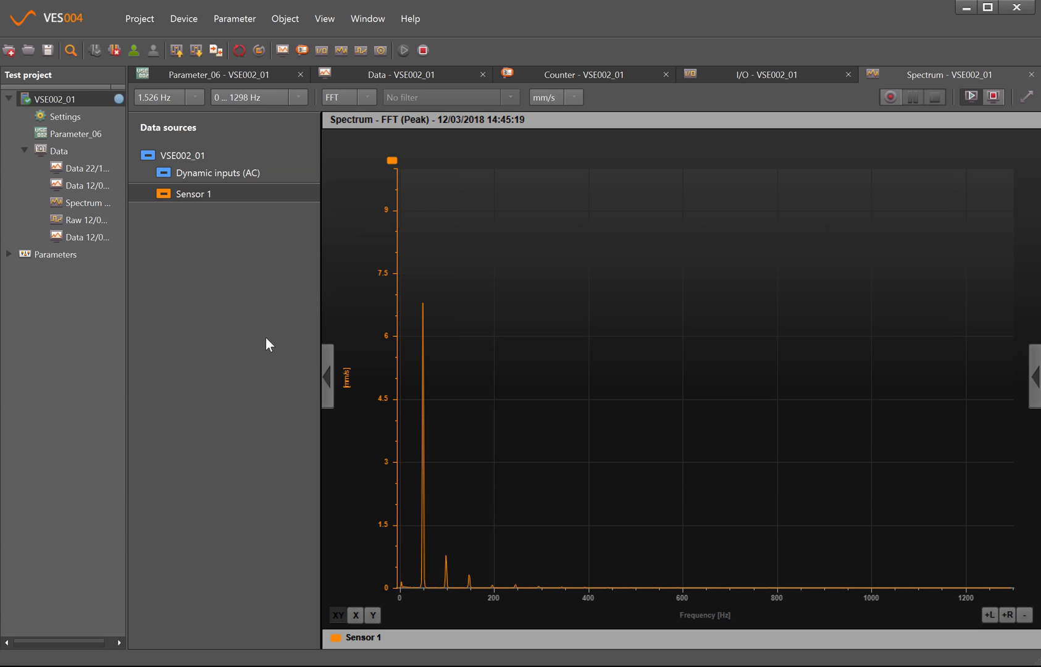
{"action": "left_click", "coordinate": [326, 372]}
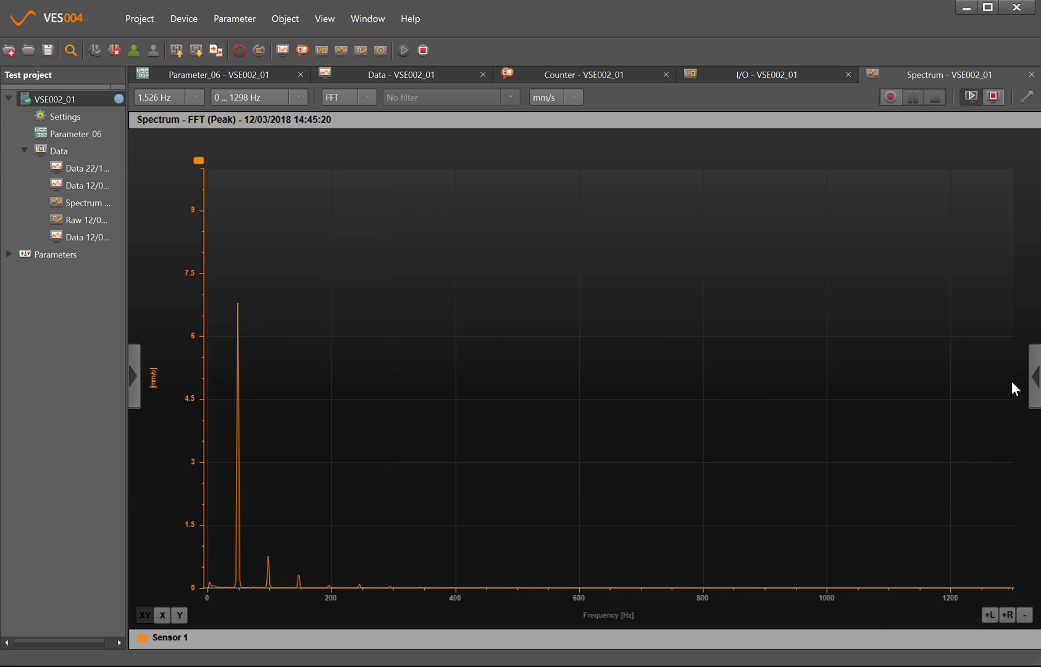
{"action": "left_click", "coordinate": [1035, 378]}
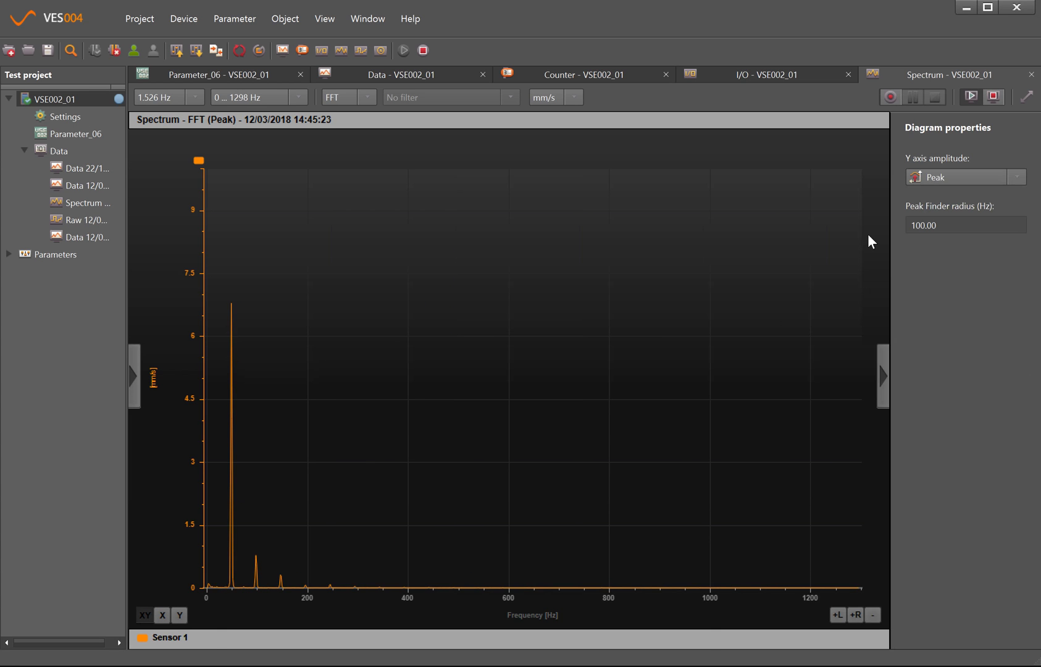
{"action": "left_click", "coordinate": [202, 278]}
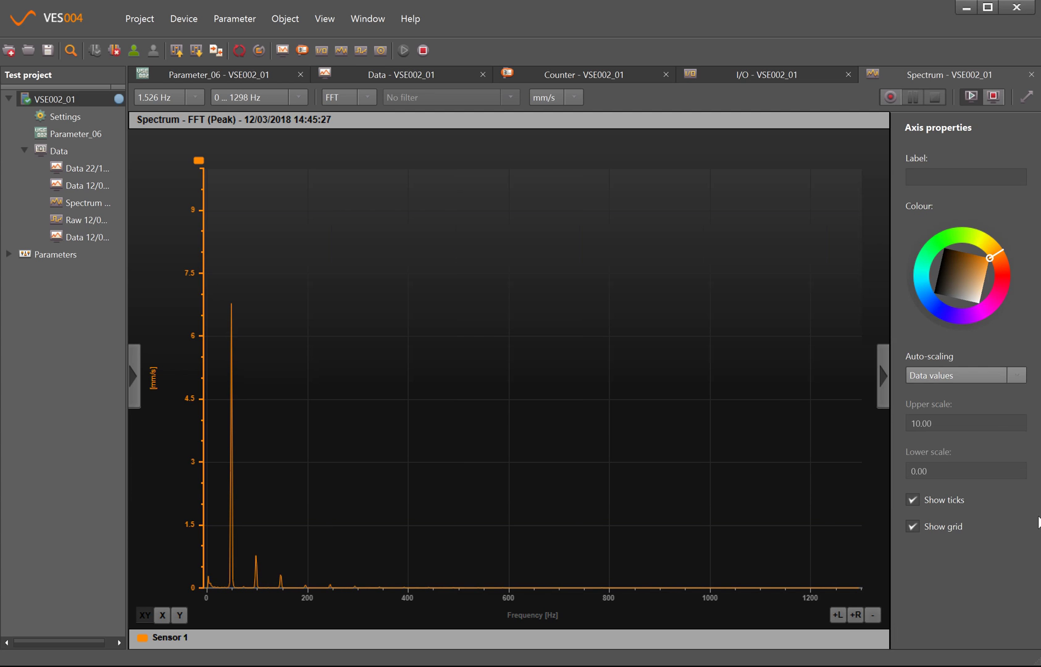
{"action": "left_click", "coordinate": [884, 374]}
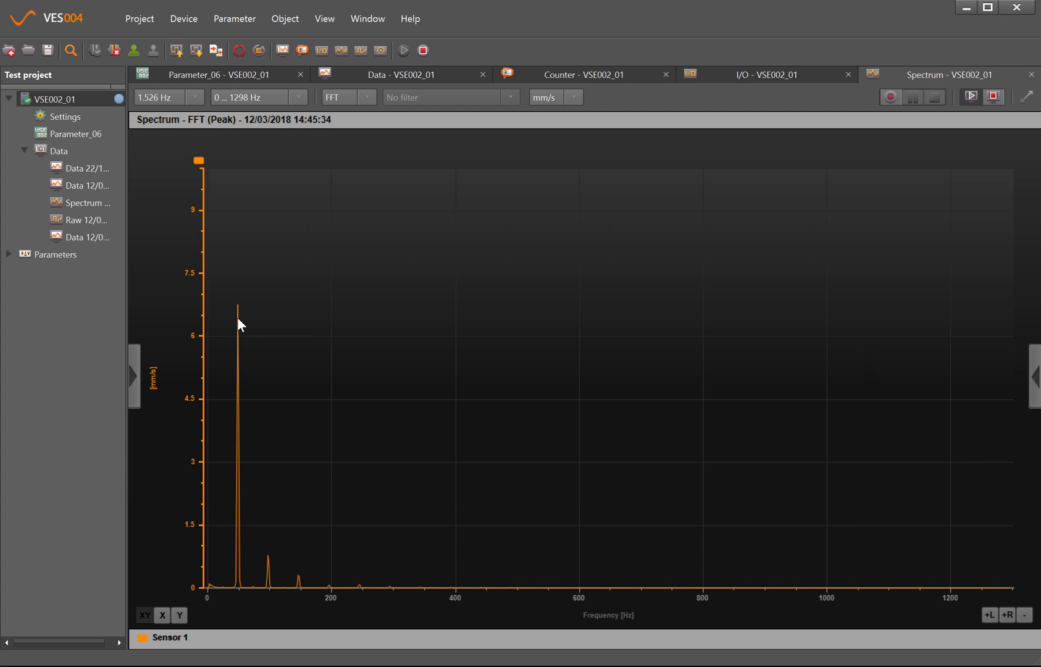
{"action": "right_click", "coordinate": [199, 162]}
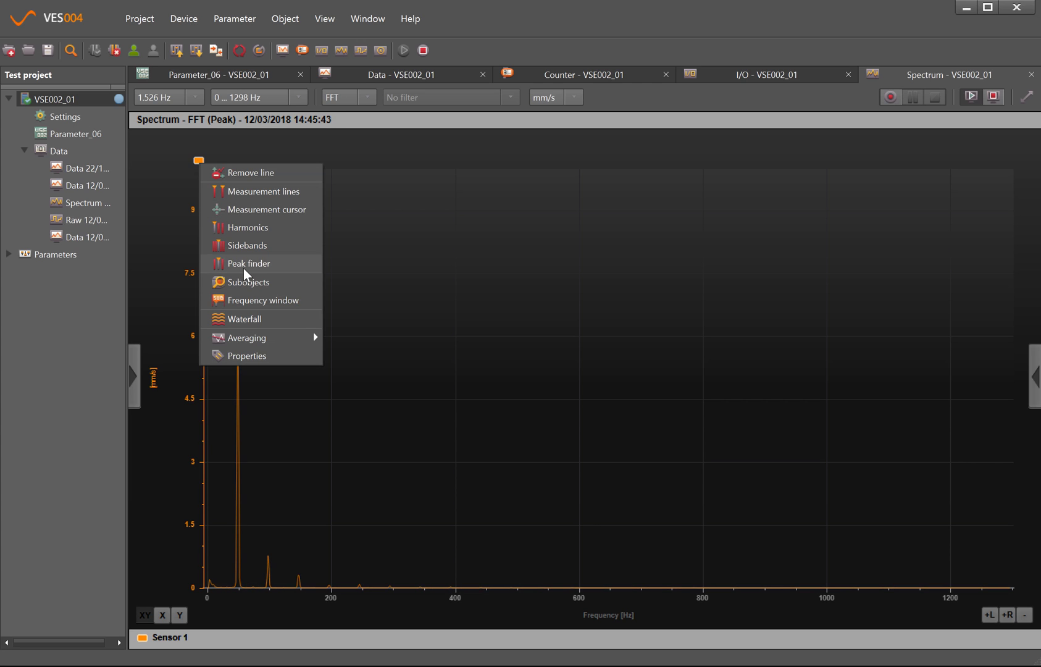
{"action": "left_click", "coordinate": [248, 269]}
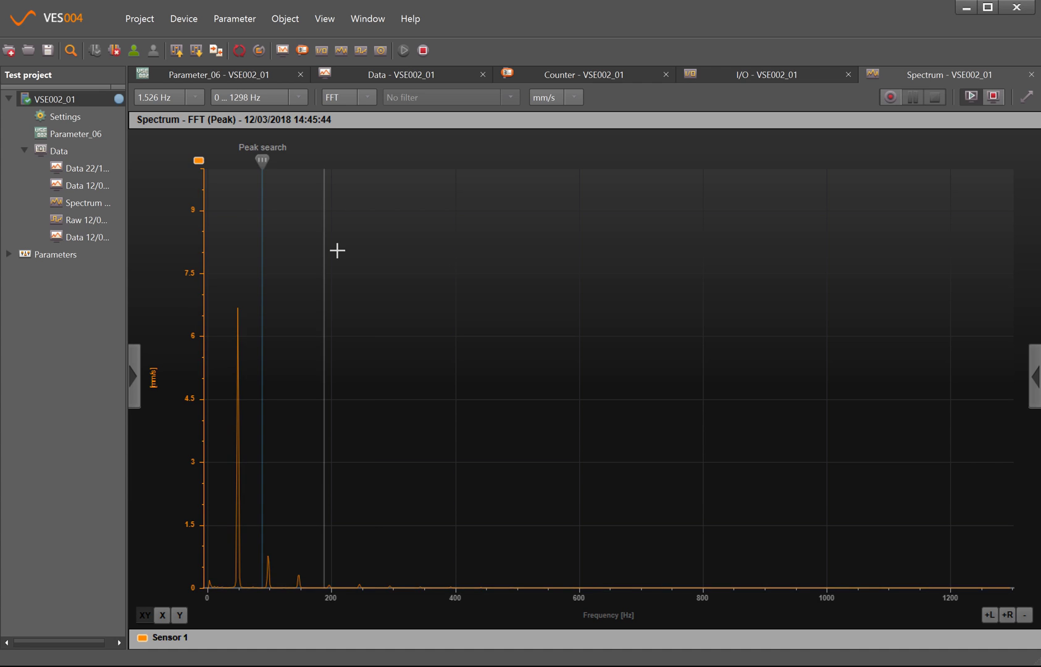
{"action": "left_click_drag", "start_coordinate": [427, 243], "coordinate": [250, 238]}
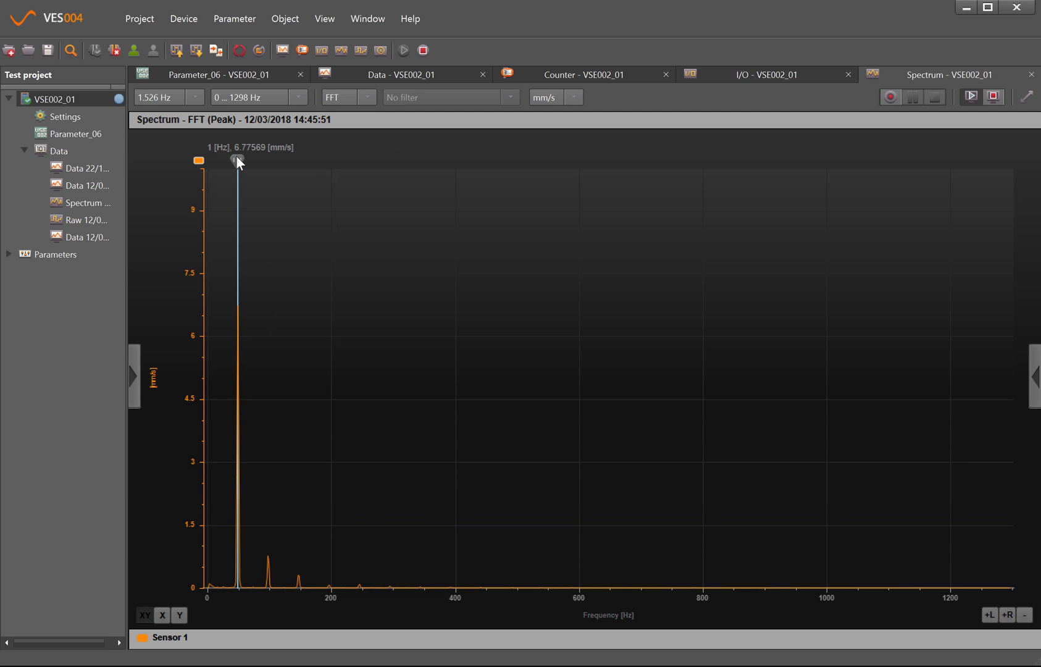
{"action": "right_click", "coordinate": [198, 161]}
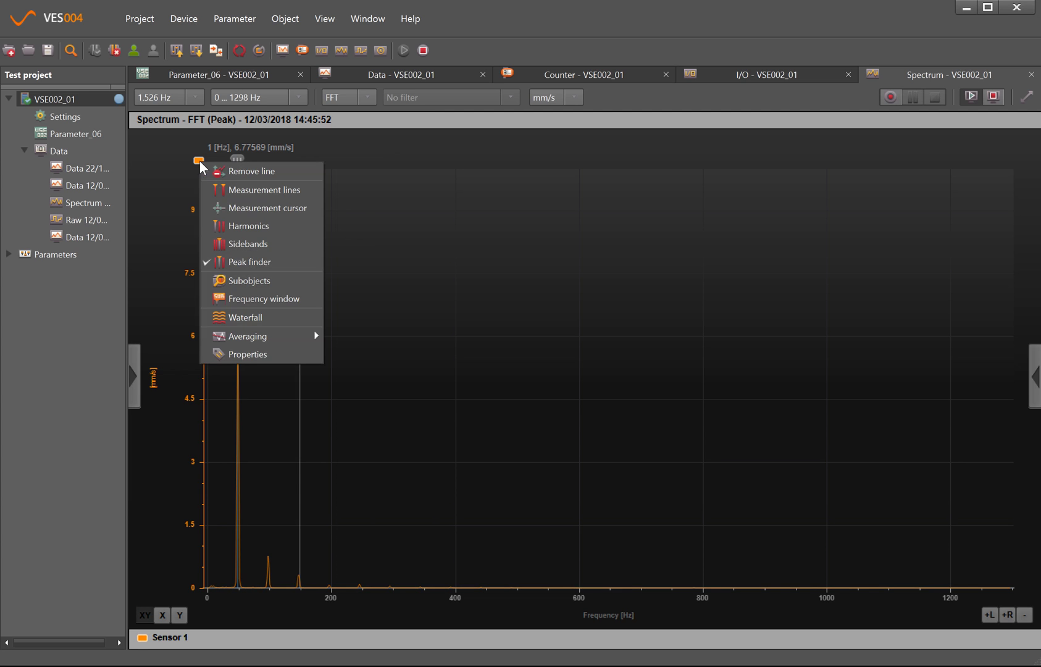
{"action": "left_click", "coordinate": [231, 261]}
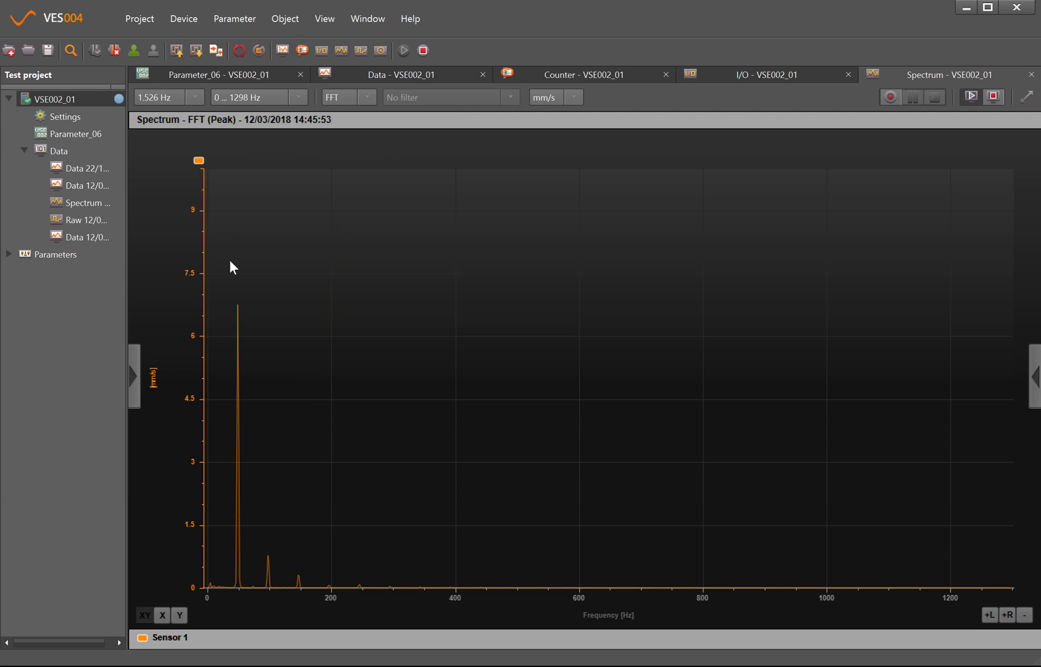
{"action": "right_click", "coordinate": [199, 161]}
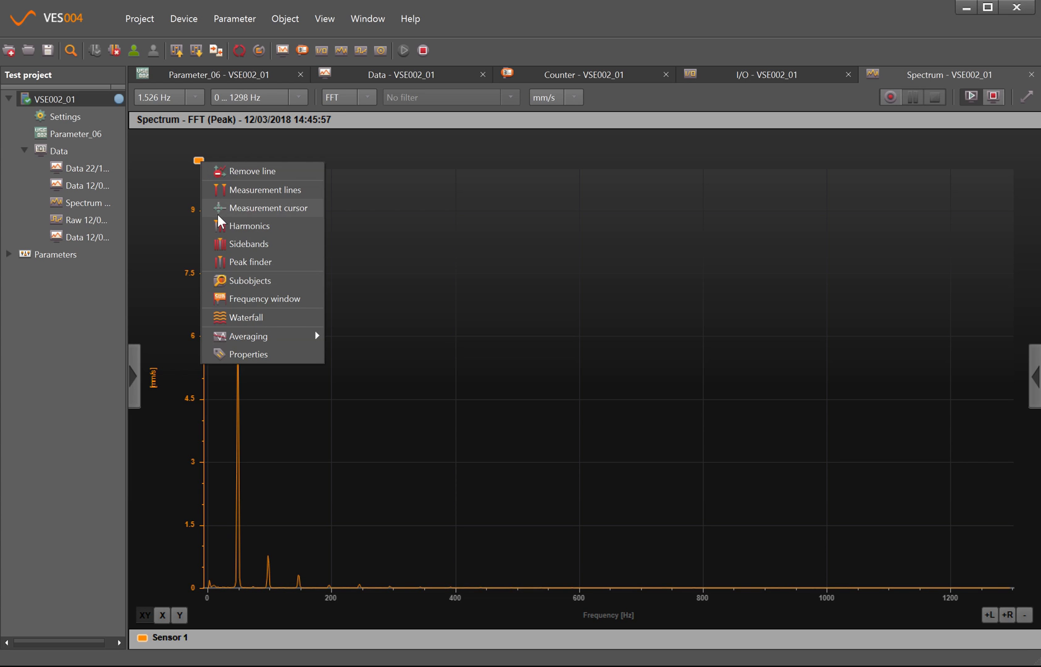
{"action": "left_click", "coordinate": [253, 225]}
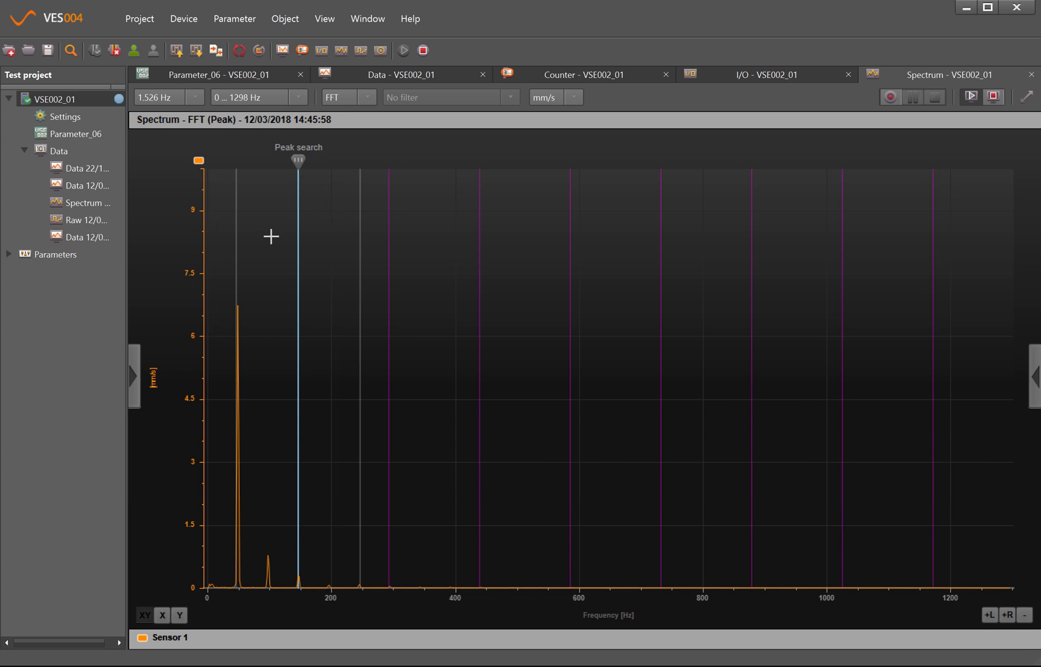
{"action": "left_click", "coordinate": [240, 241]}
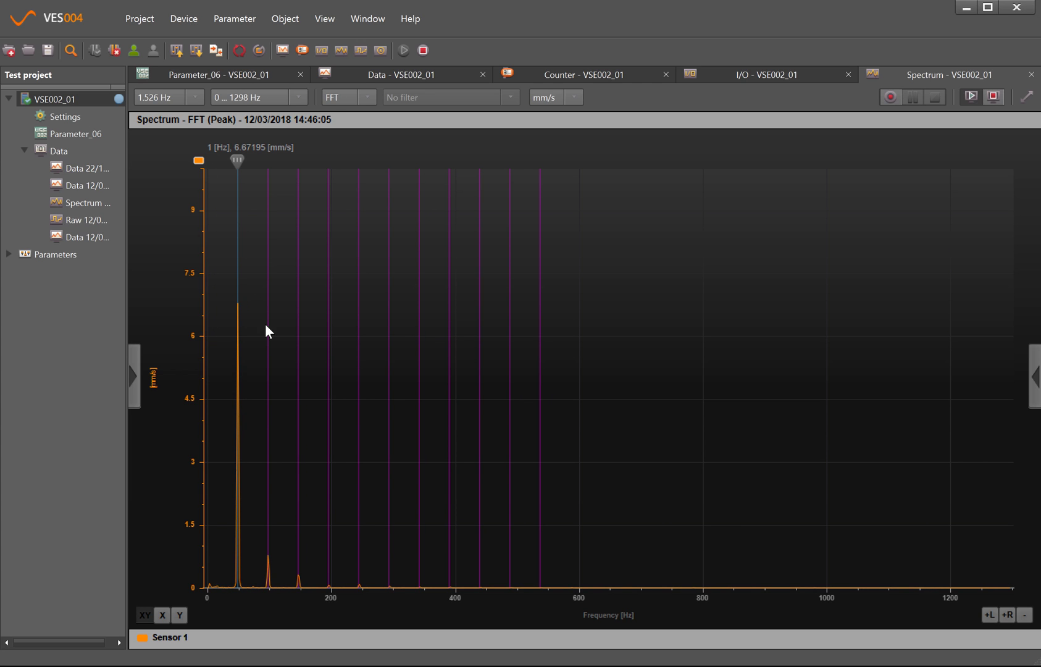
{"action": "left_click", "coordinate": [218, 267]}
{"action": "mouse_move", "coordinate": [257, 390]}
{"action": "left_mouse_down"}
{"action": "mouse_move", "coordinate": [499, 564]}
{"action": "mouse_move", "coordinate": [510, 591]}
{"action": "left_mouse_up"}
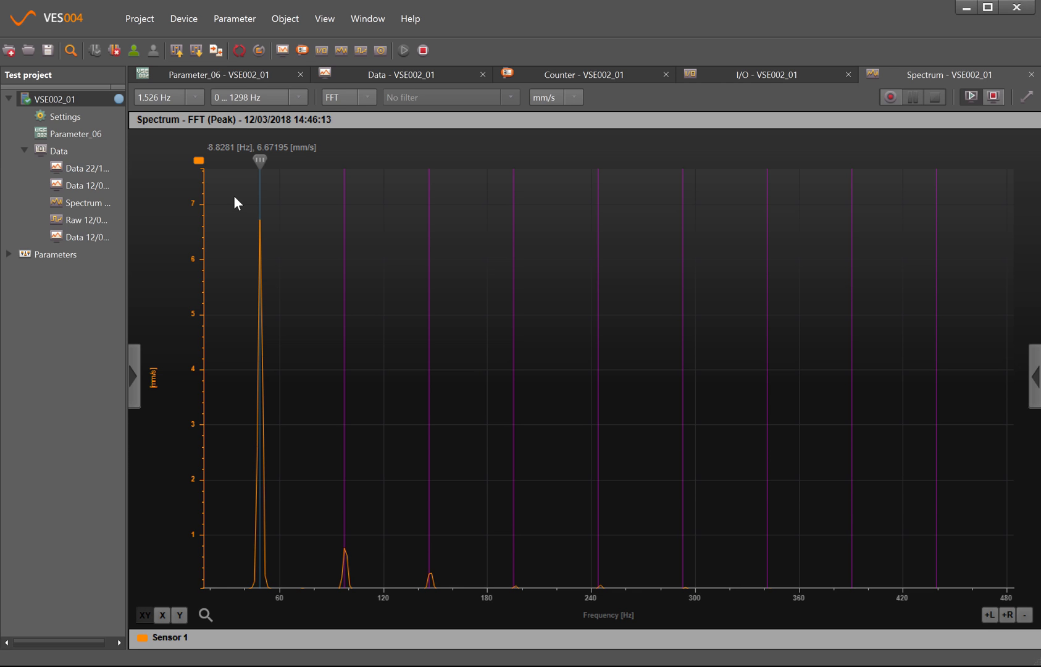
{"action": "mouse_move", "coordinate": [235, 192]}
{"action": "left_mouse_down"}
{"action": "mouse_move", "coordinate": [355, 435]}
{"action": "mouse_move", "coordinate": [511, 591]}
{"action": "left_mouse_up"}
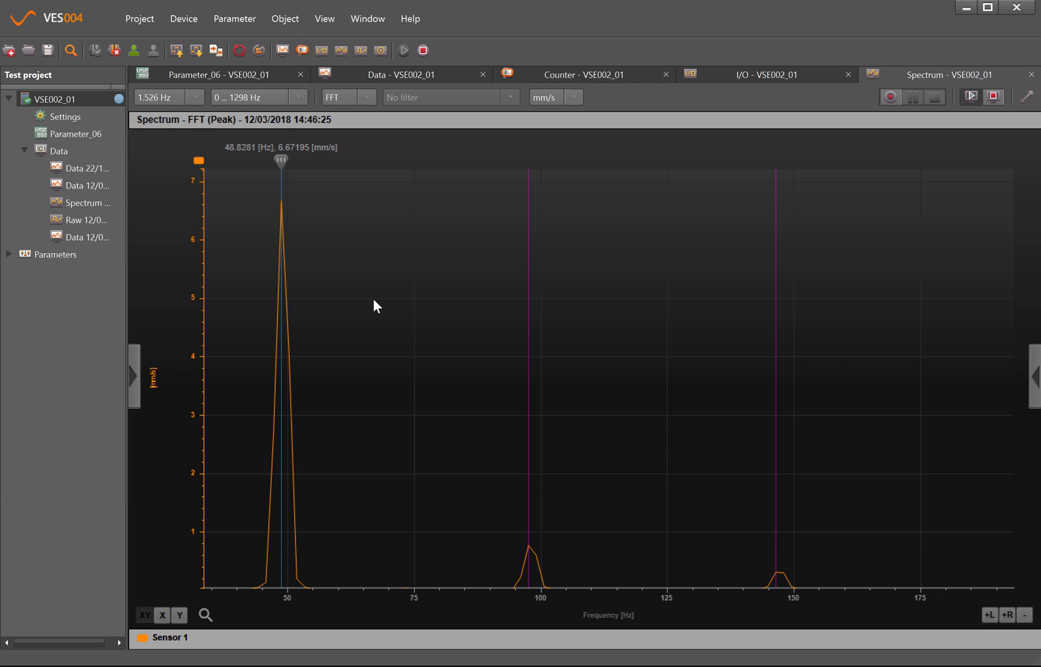
{"action": "right_click", "coordinate": [403, 246]}
{"action": "left_click", "coordinate": [454, 255]}
{"action": "right_click", "coordinate": [196, 157]}
{"action": "left_click", "coordinate": [216, 222]}
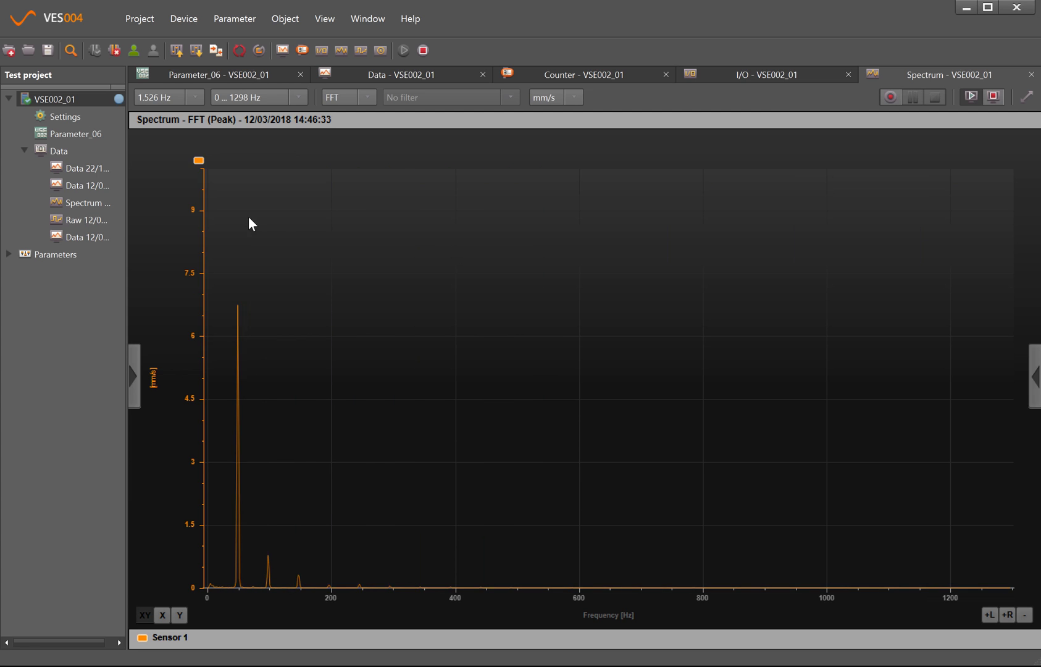
{"action": "right_click", "coordinate": [195, 161]}
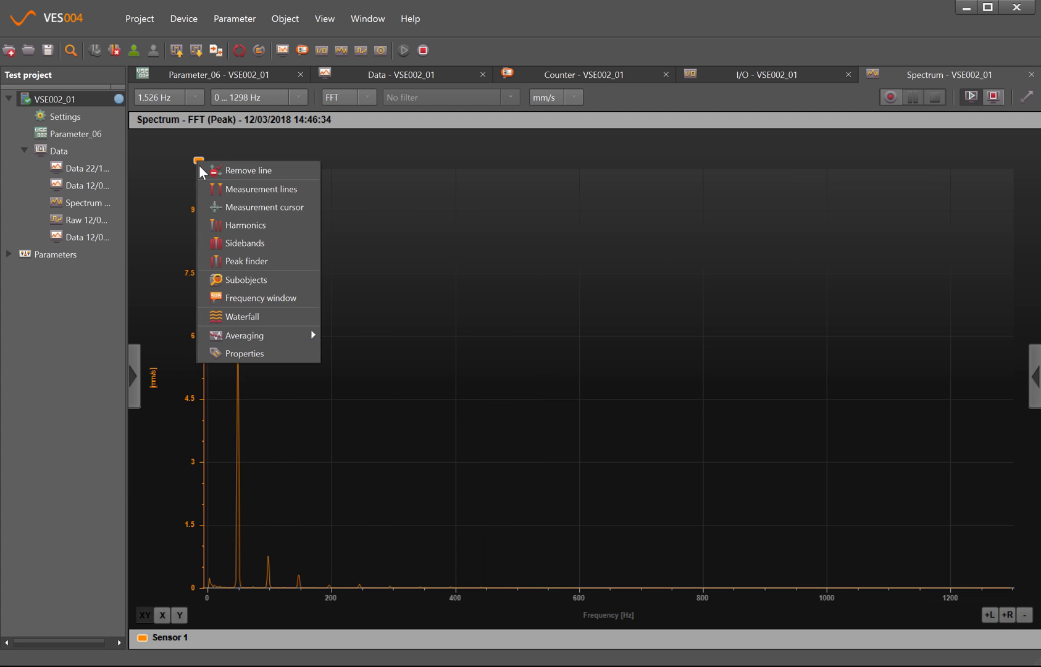
{"action": "left_click", "coordinate": [241, 283]}
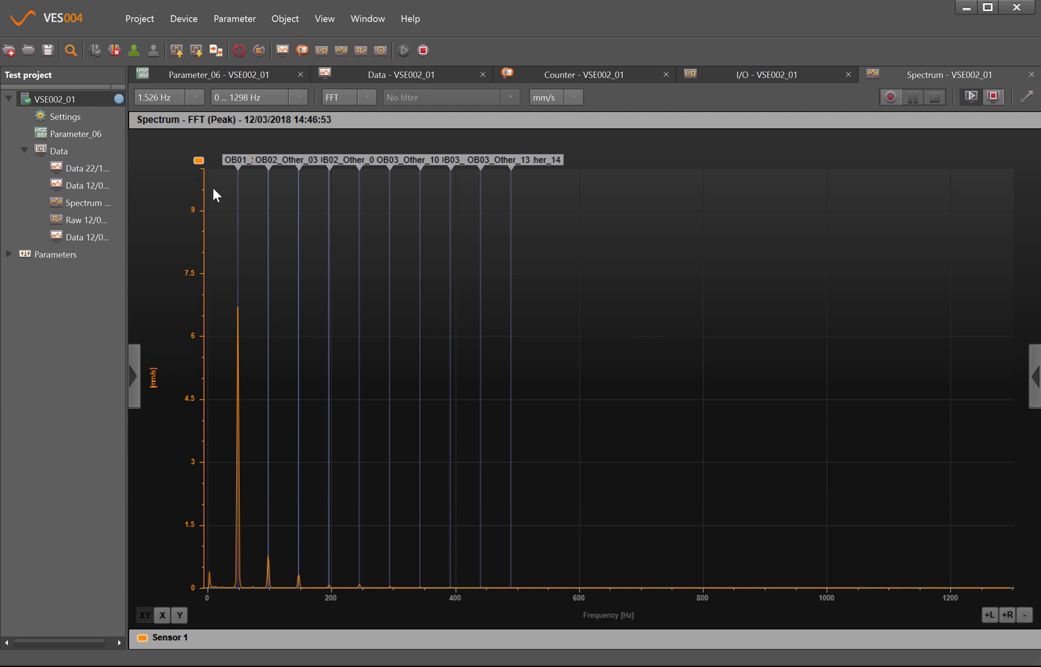
{"action": "right_click", "coordinate": [199, 160]}
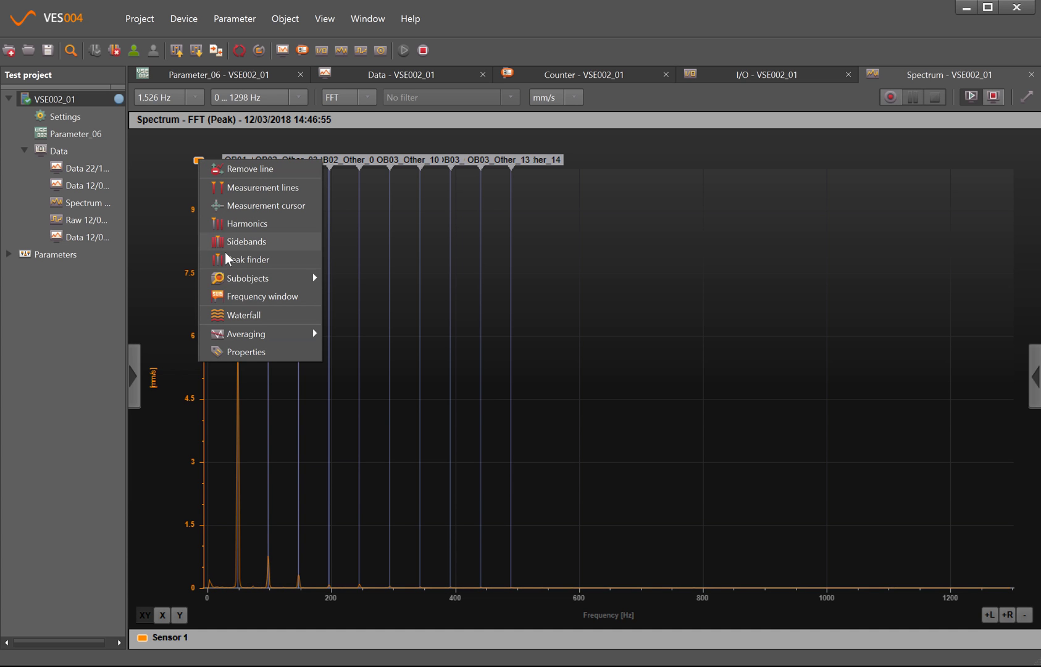
{"action": "mouse_move", "coordinate": [248, 278]}
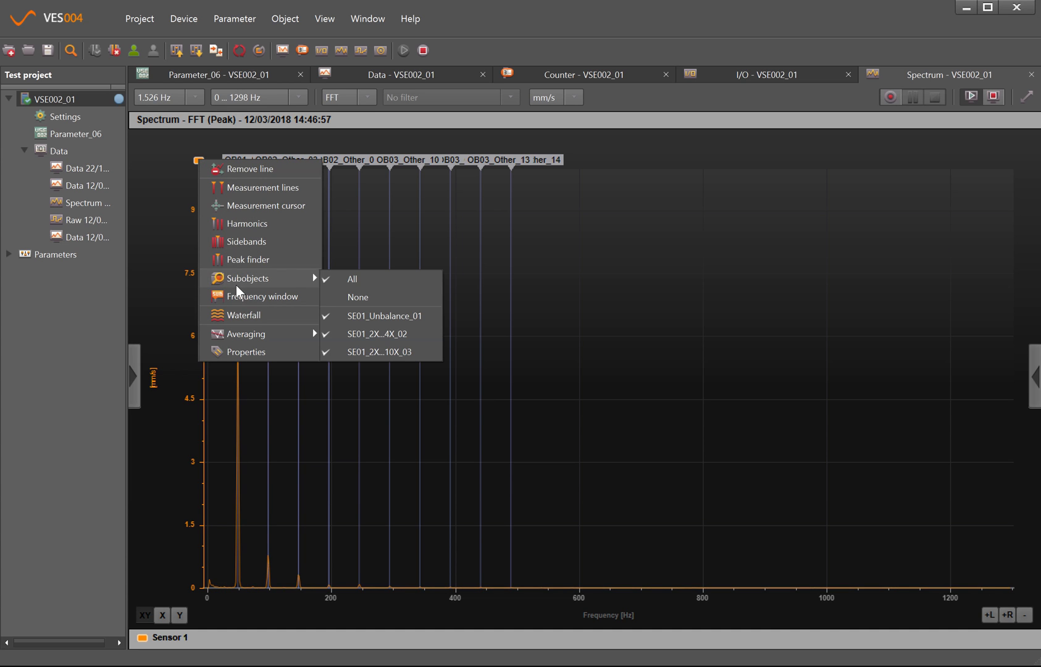
{"action": "left_click", "coordinate": [339, 298]}
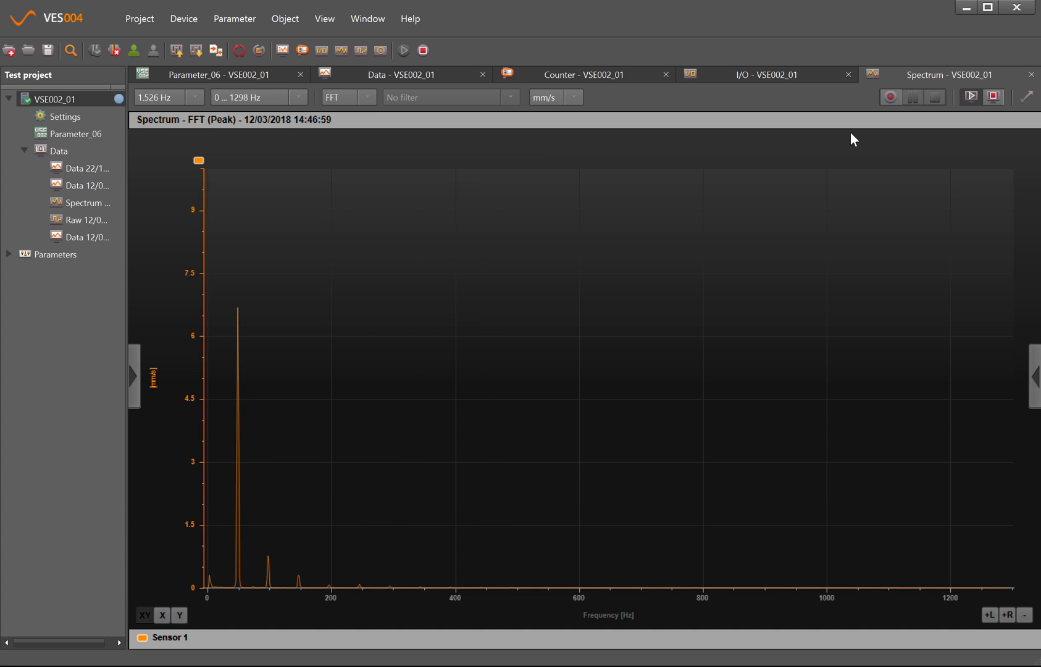
- Record about eight seconds of the live FFT spectrum and save the recording
{"action": "left_click", "coordinate": [891, 95]}
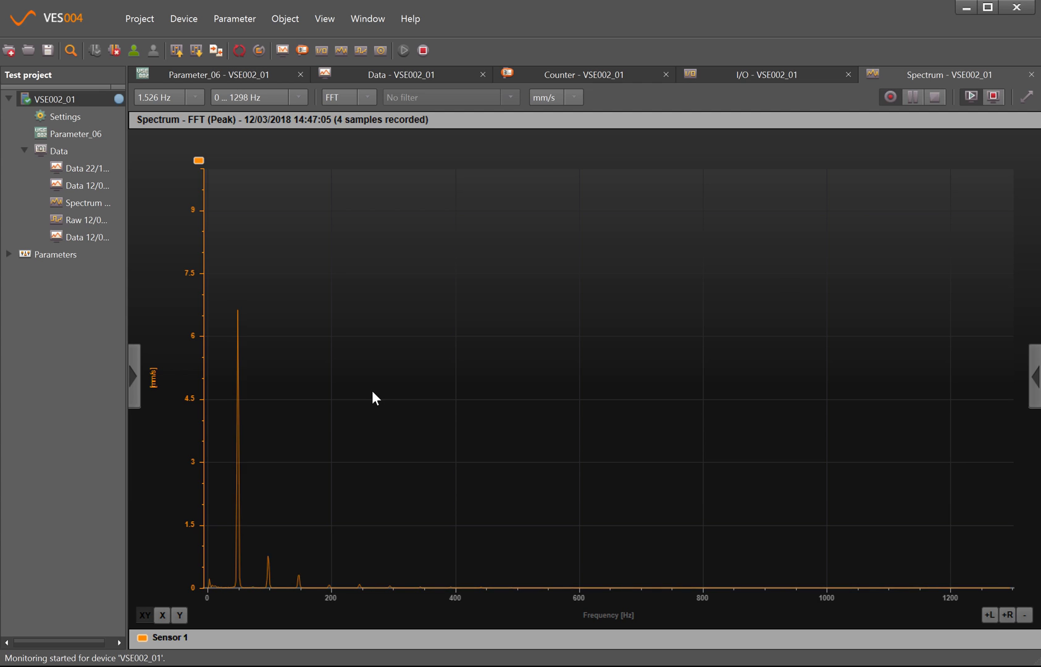
{"action": "left_click", "coordinate": [934, 94]}
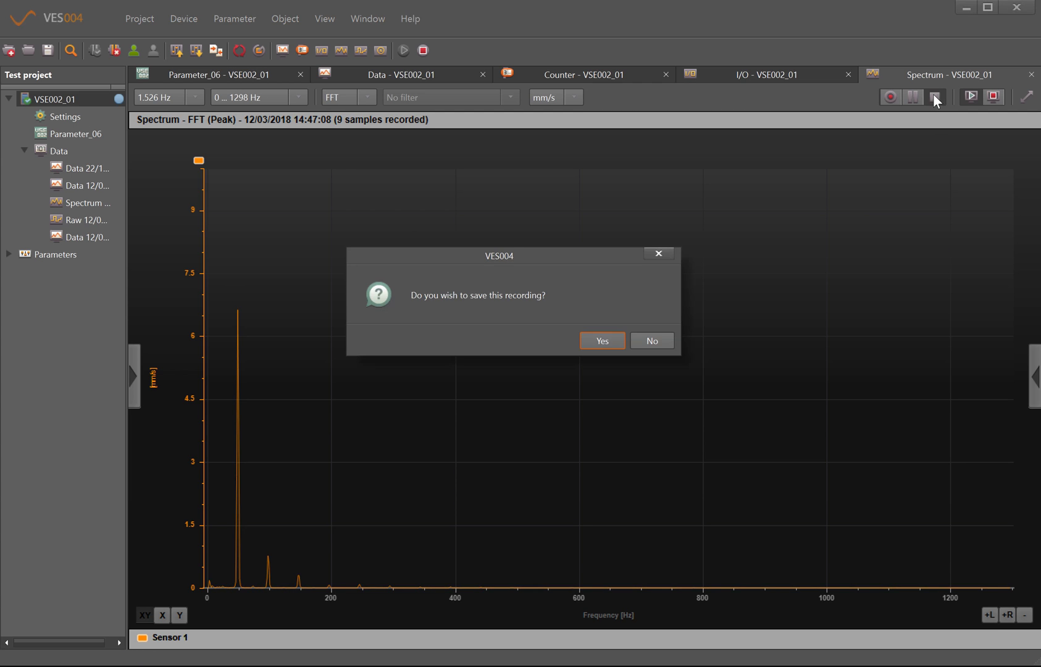
{"action": "left_click", "coordinate": [599, 345]}
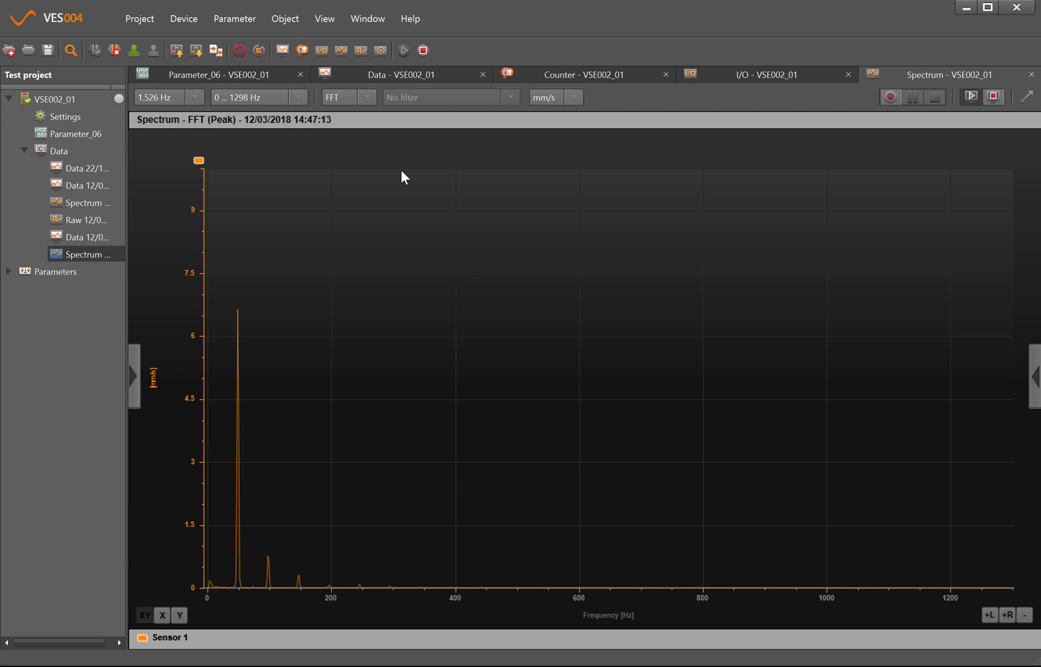
{"action": "left_click", "coordinate": [362, 50]}
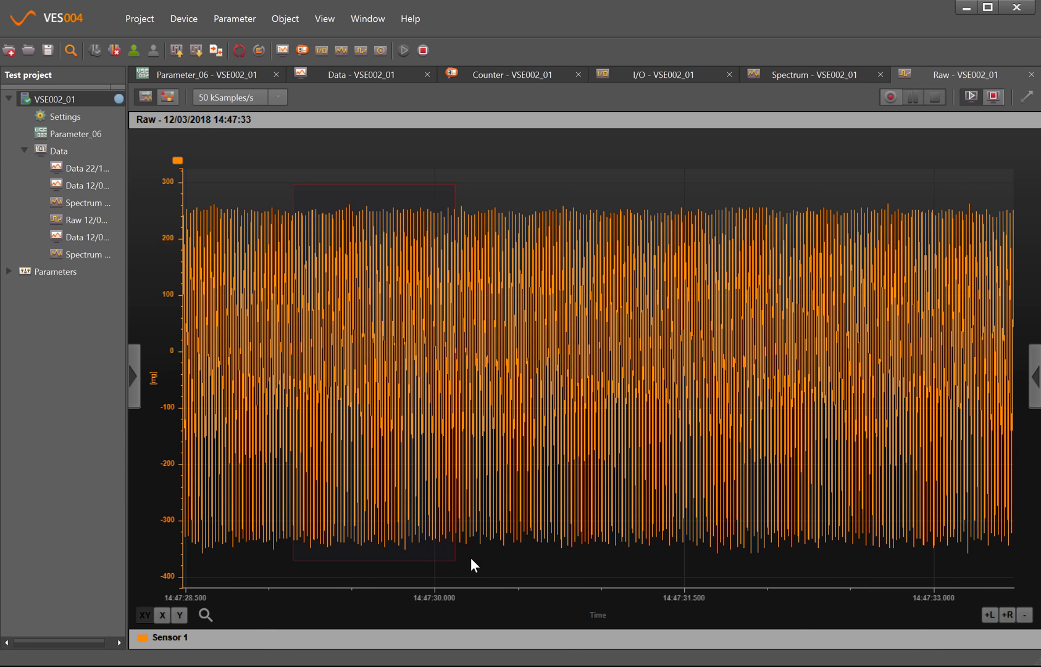
{"action": "left_click_drag", "start_coordinate": [446, 529], "coordinate": [471, 558]}
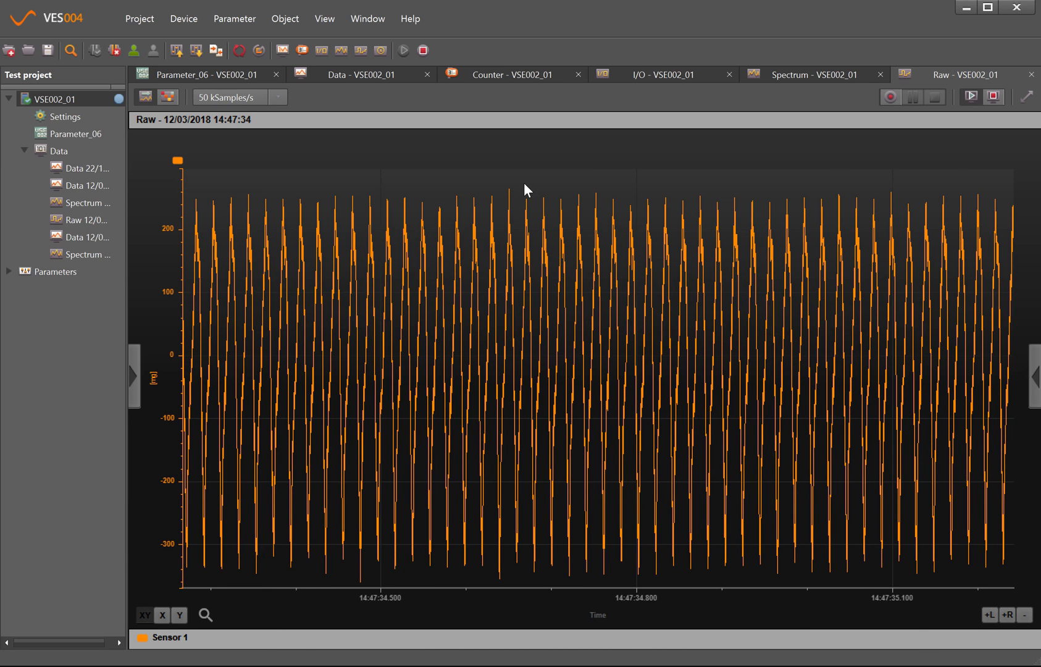
{"action": "right_click", "coordinate": [525, 185]}
{"action": "left_click", "coordinate": [543, 193]}
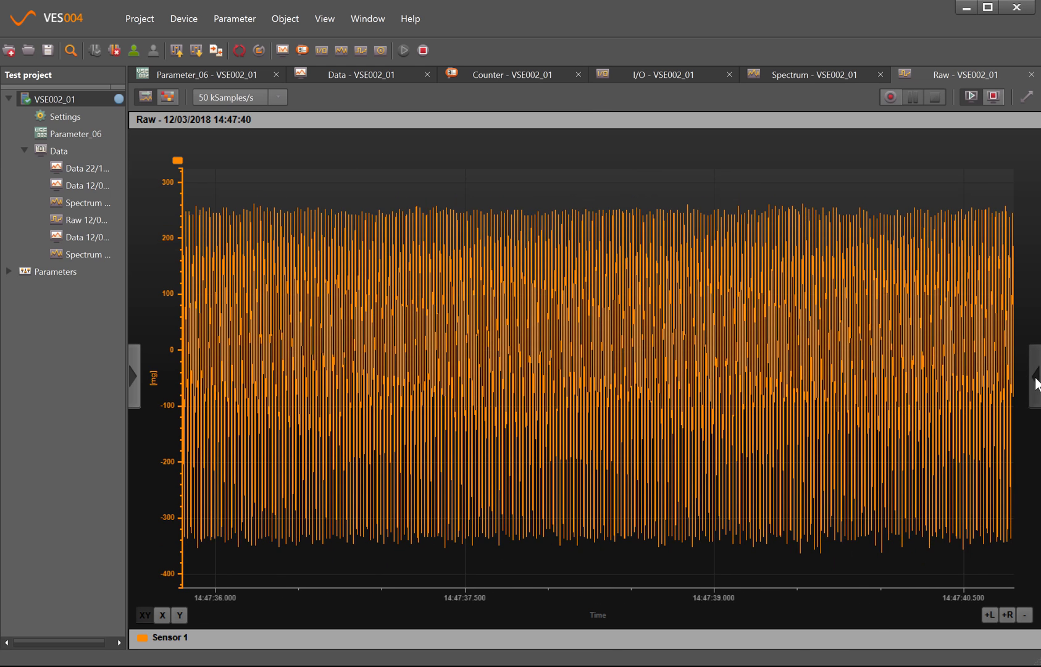
{"action": "left_click", "coordinate": [1036, 378]}
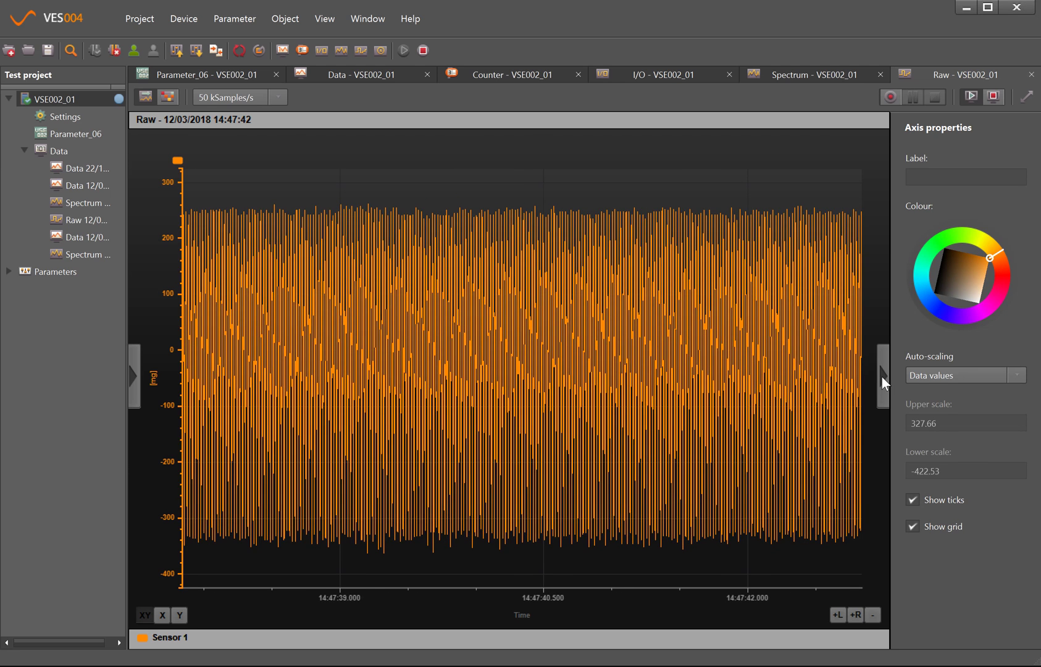
{"action": "left_click", "coordinate": [882, 376]}
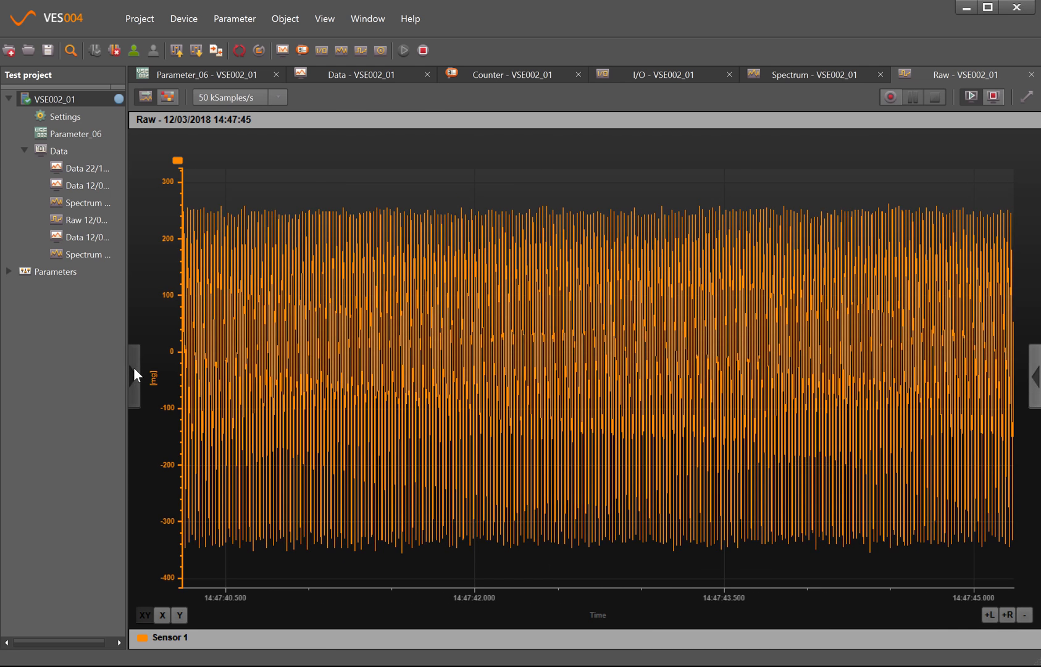
{"action": "left_click", "coordinate": [134, 375]}
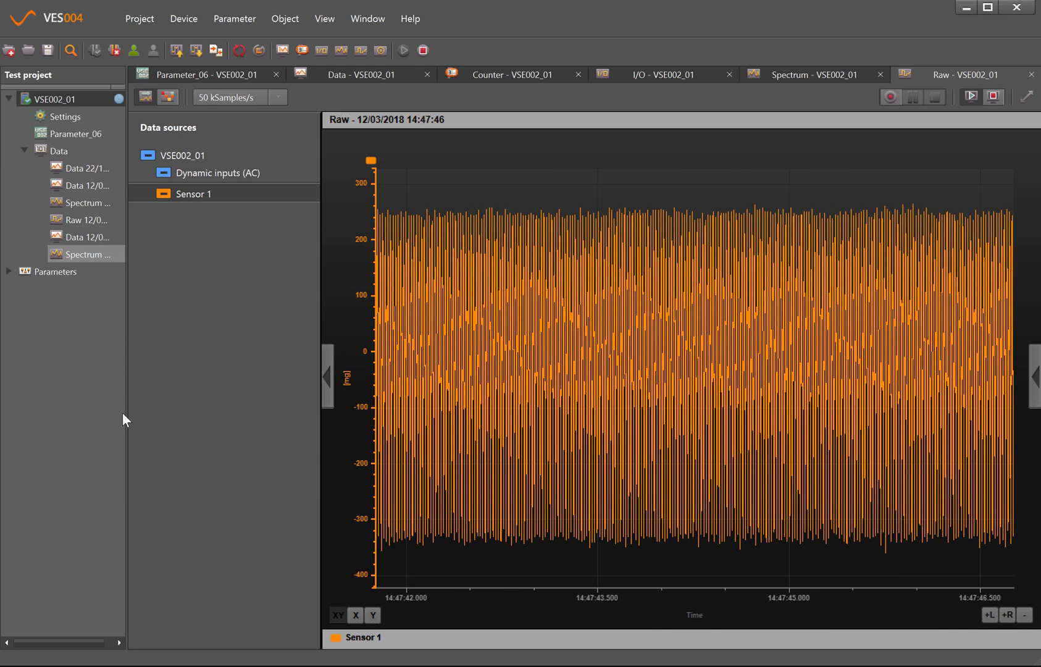
{"action": "left_click", "coordinate": [326, 376]}
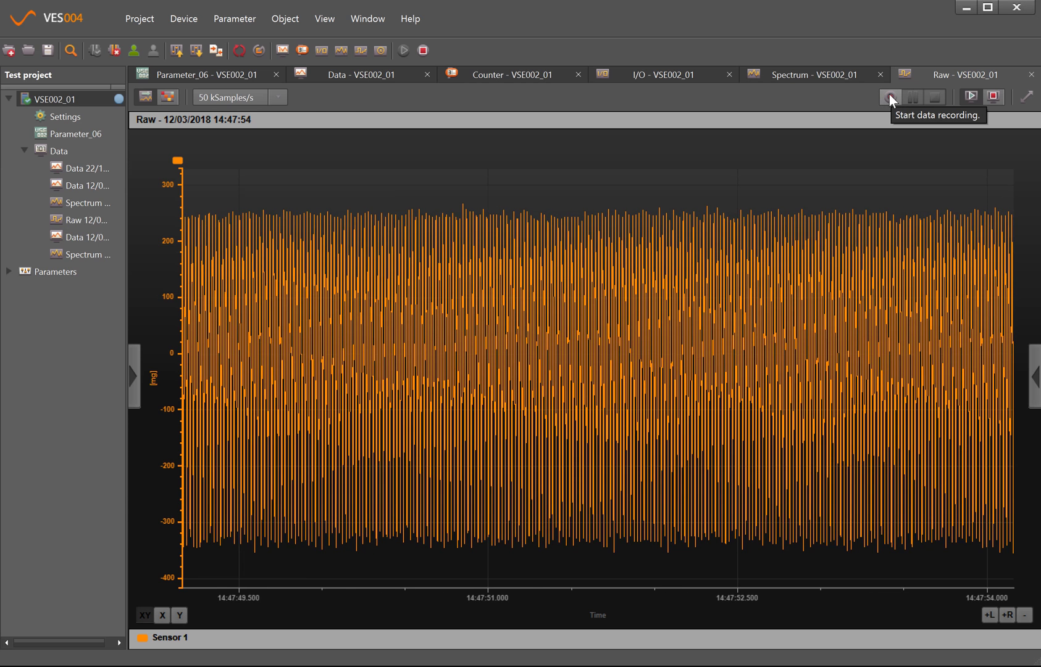
- Record about 13 seconds of the live raw waveform and save the recording
{"action": "left_click", "coordinate": [889, 95]}
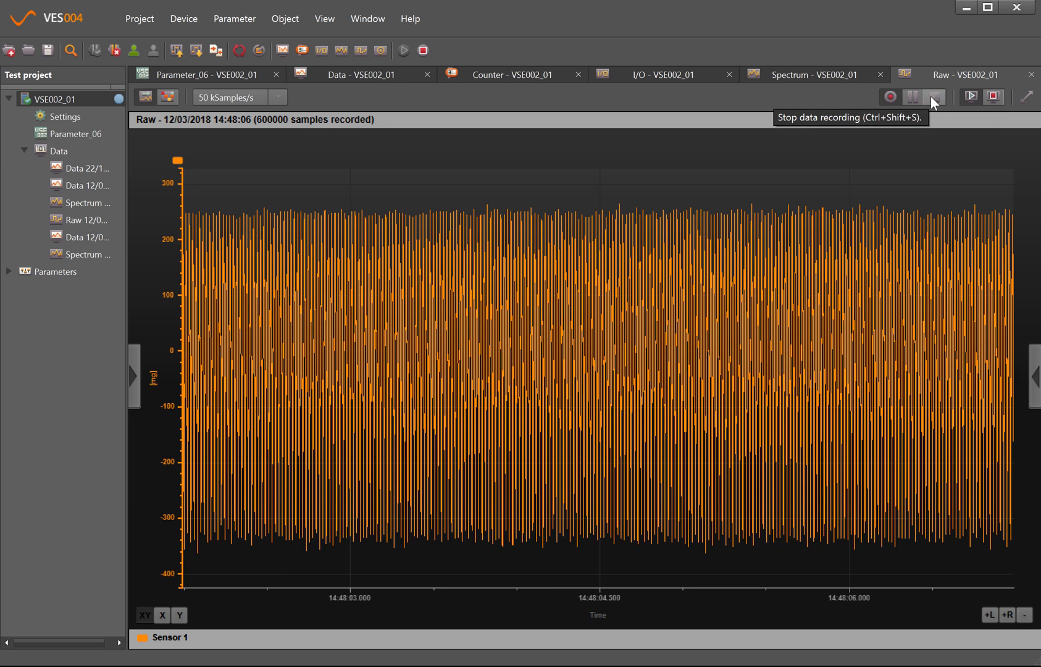
{"action": "left_click", "coordinate": [930, 96]}
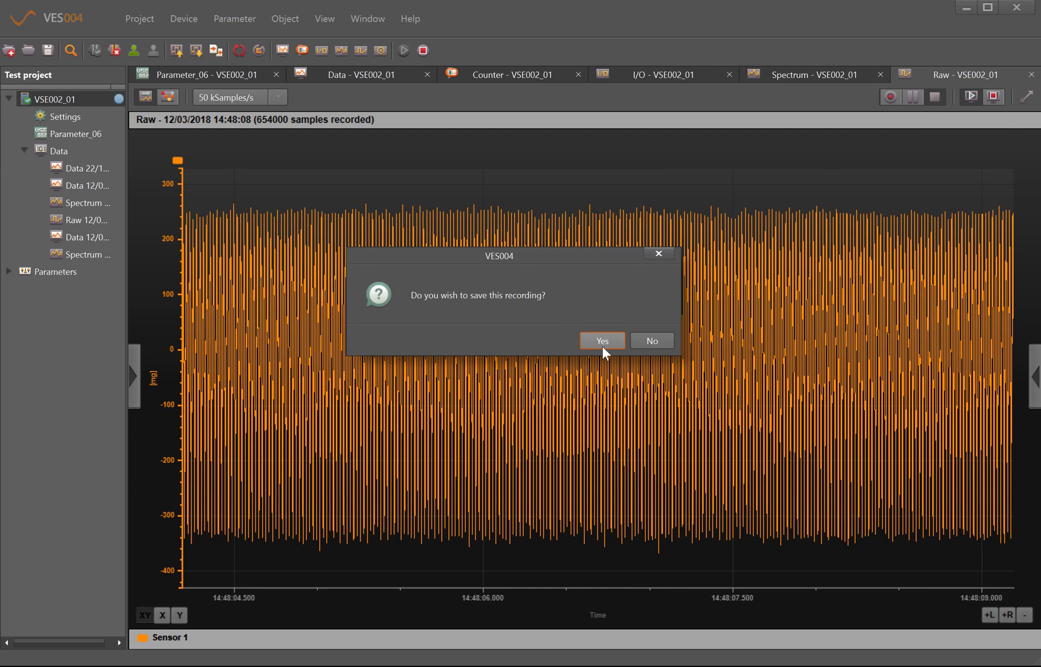
{"action": "left_click", "coordinate": [602, 341]}
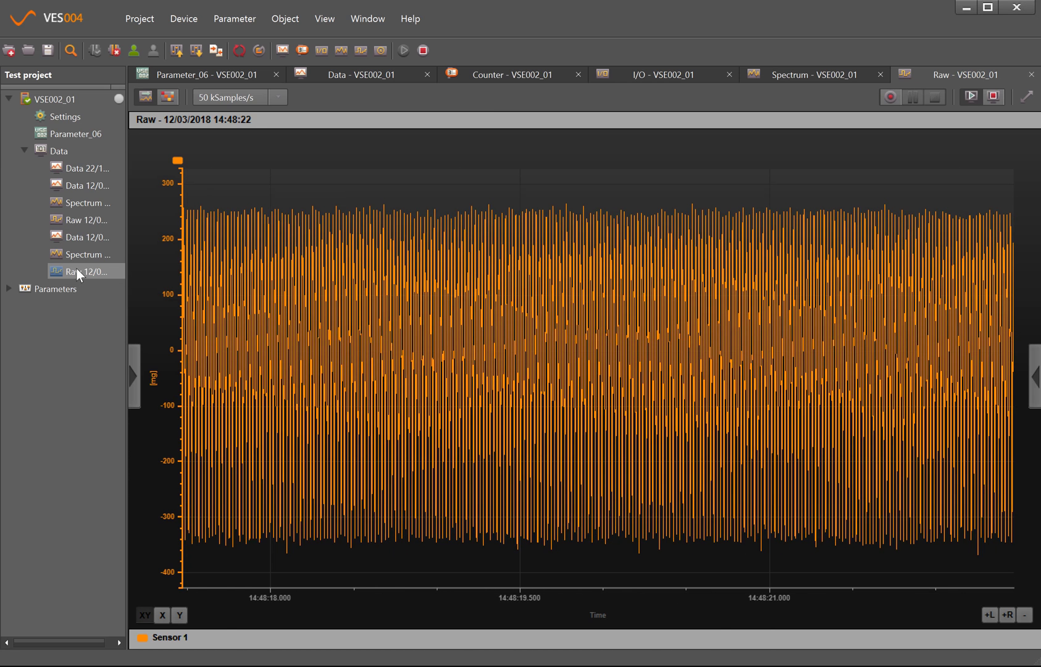
- Compute a spectrum from the saved Raw item and open the spectrum line's menu
{"action": "right_click", "coordinate": [76, 268]}
{"action": "left_click", "coordinate": [109, 299]}
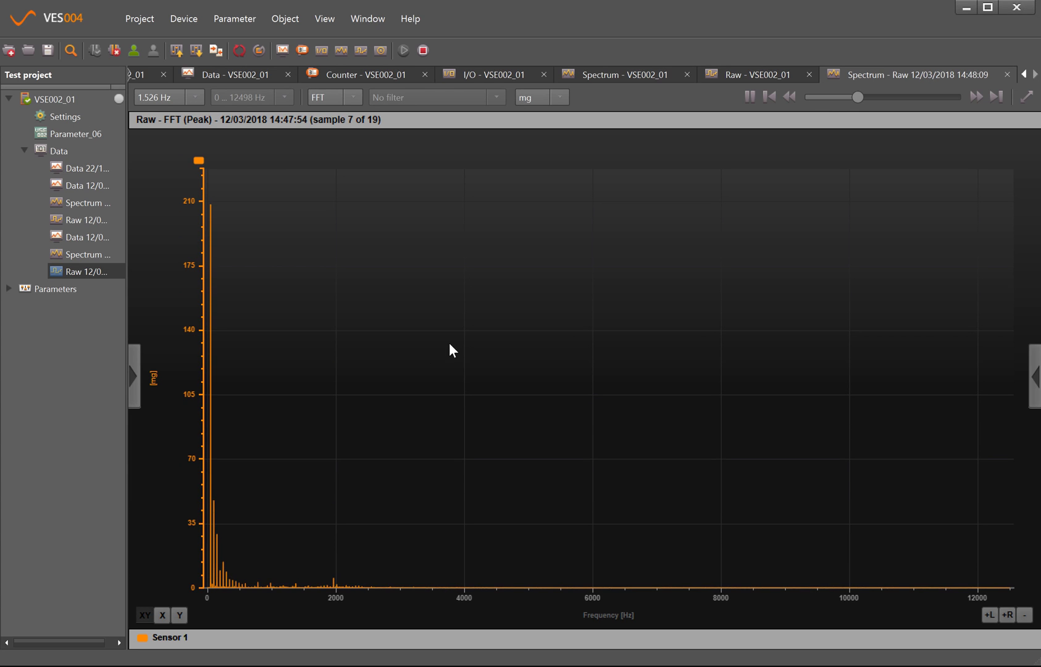
{"action": "right_click", "coordinate": [197, 160]}
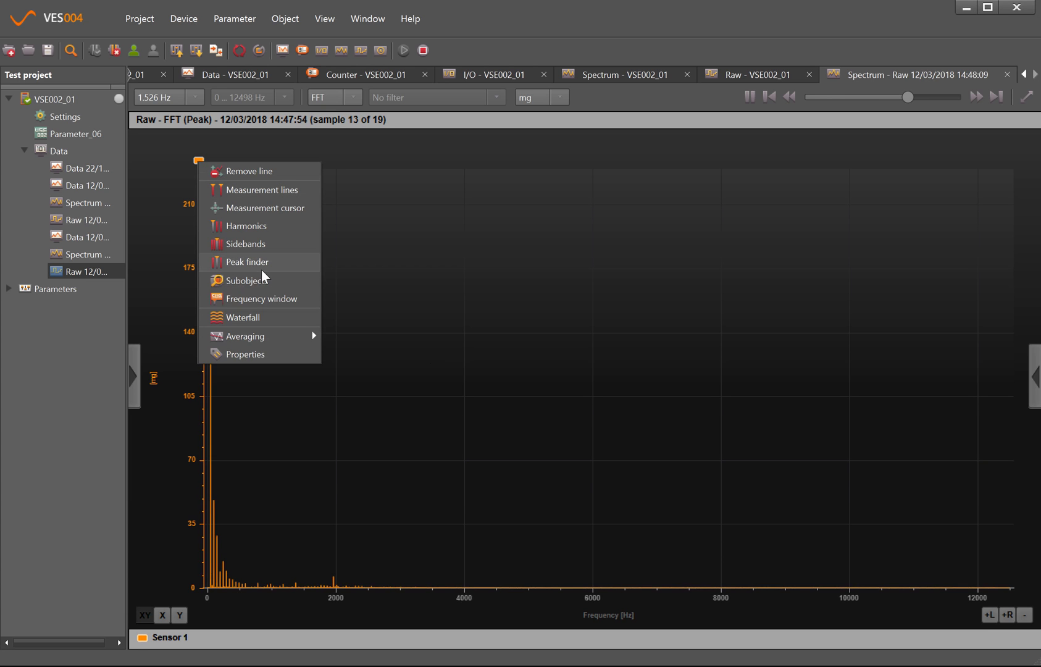
{"action": "left_click", "coordinate": [403, 315]}
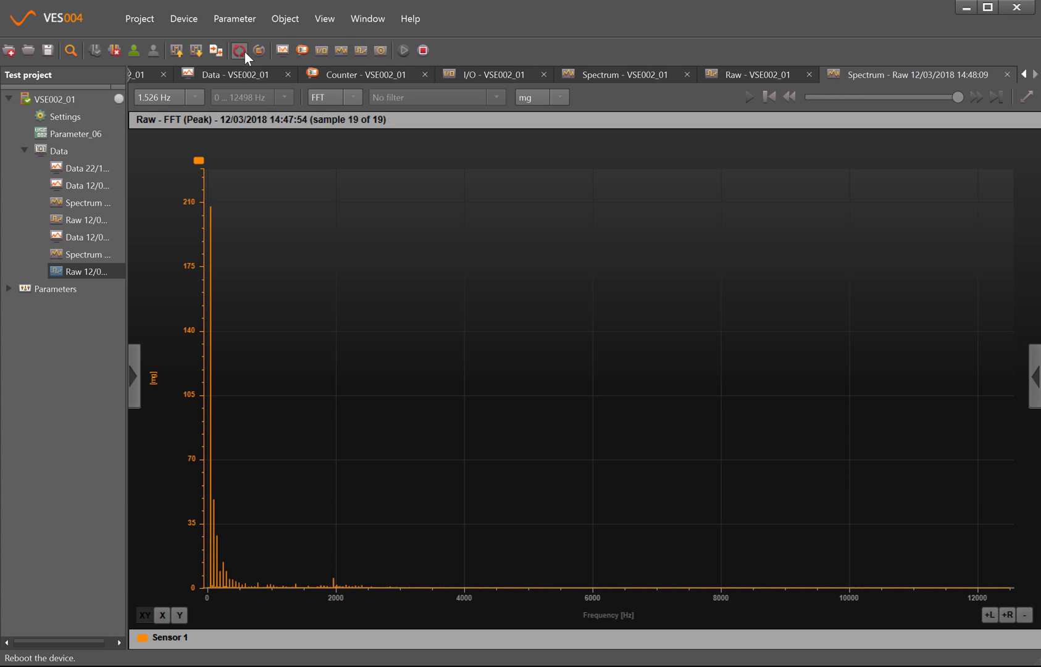
- Show VSE002_01's history trends and toggle its data-source channels off and on
{"action": "left_click", "coordinate": [380, 51]}
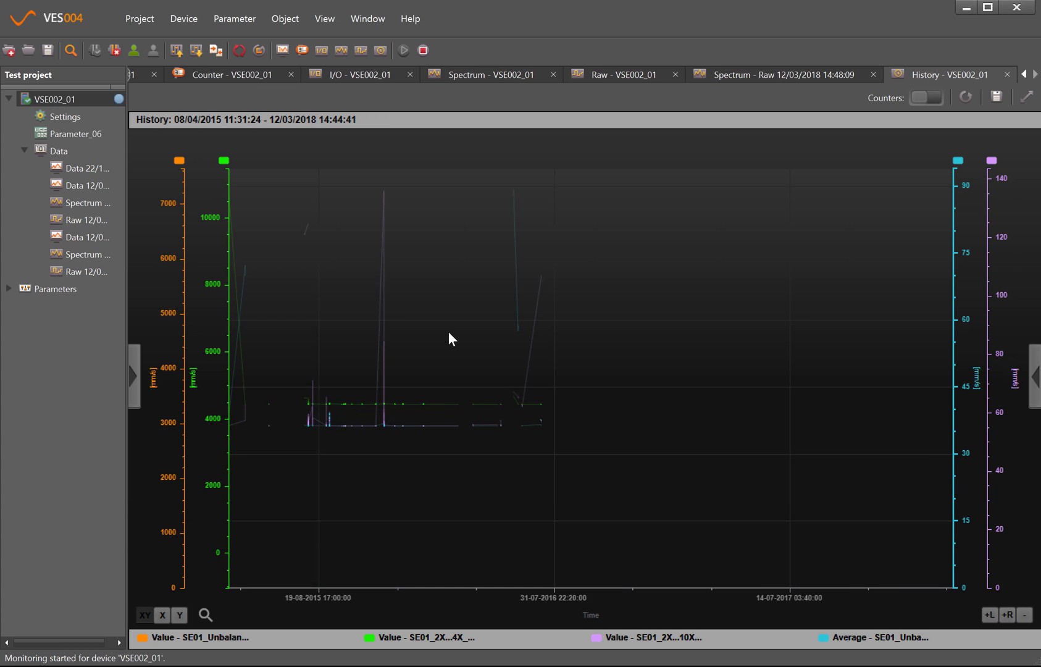
{"action": "left_click", "coordinate": [135, 376]}
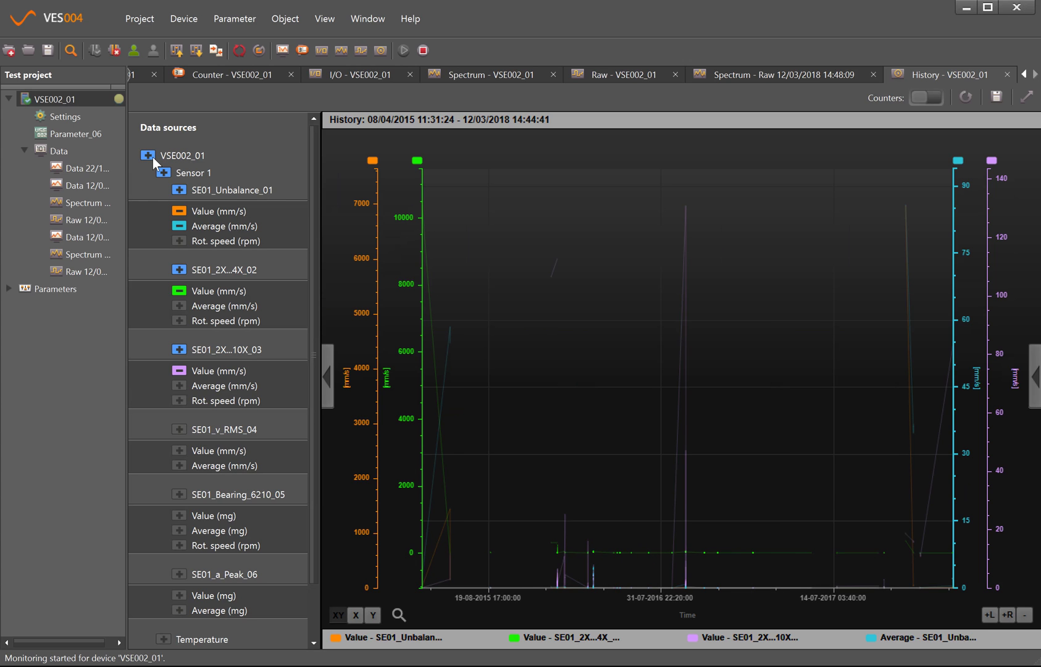
{"action": "left_click", "coordinate": [151, 156]}
{"action": "left_click", "coordinate": [150, 157]}
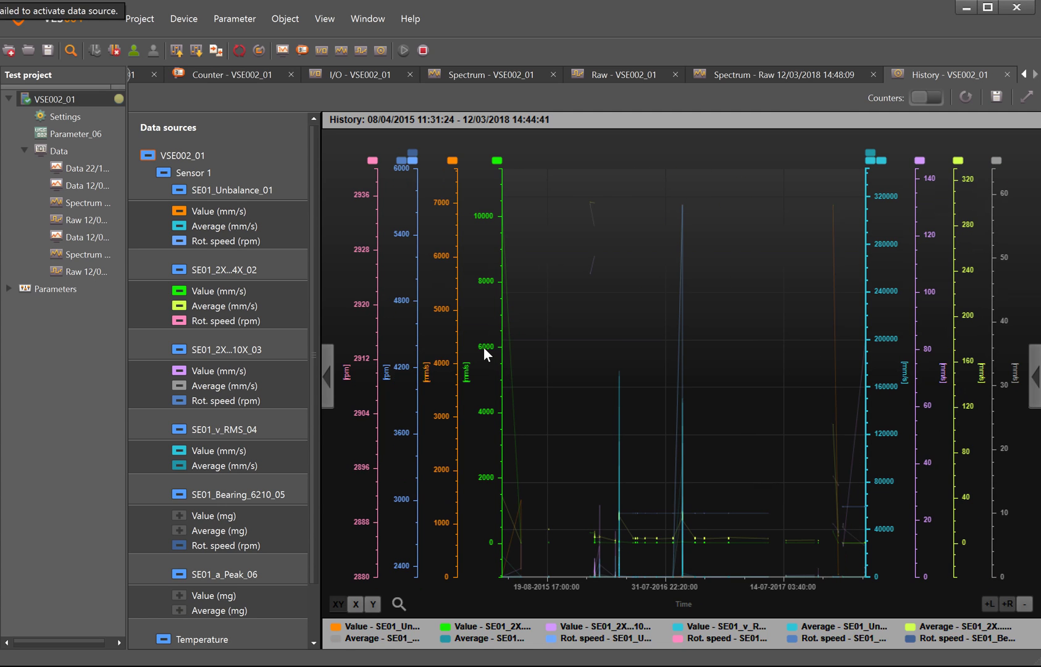
- Remove the orange and green Value traces, hide SE01_v_RMS_04 and the third group, and re-show the second group's Value trace
{"action": "right_click", "coordinate": [452, 160]}
{"action": "left_click", "coordinate": [492, 171]}
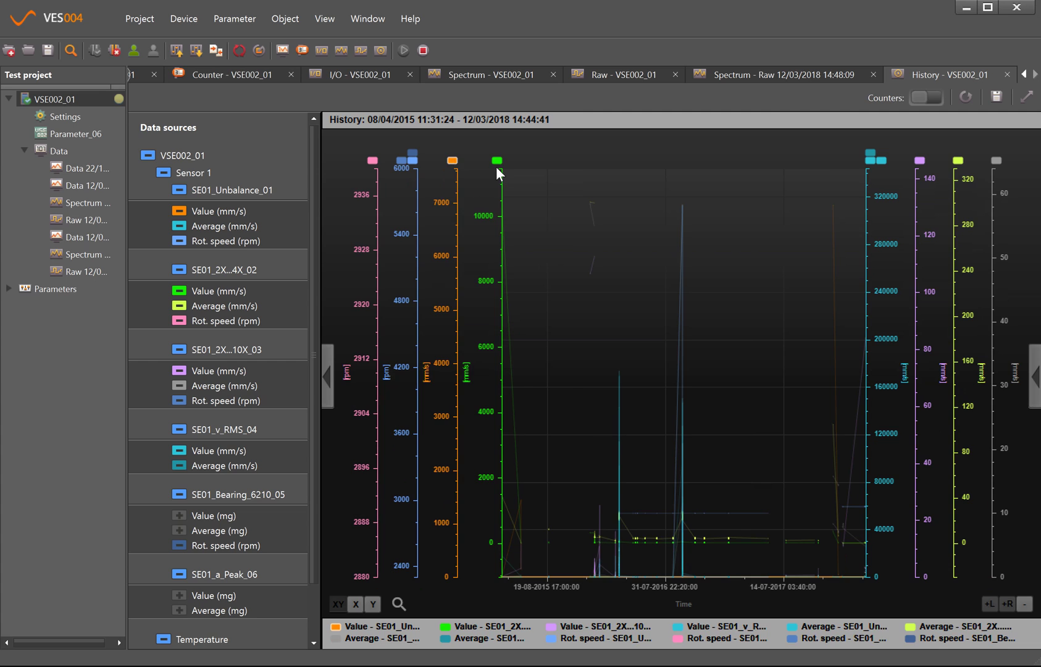
{"action": "right_click", "coordinate": [456, 166]}
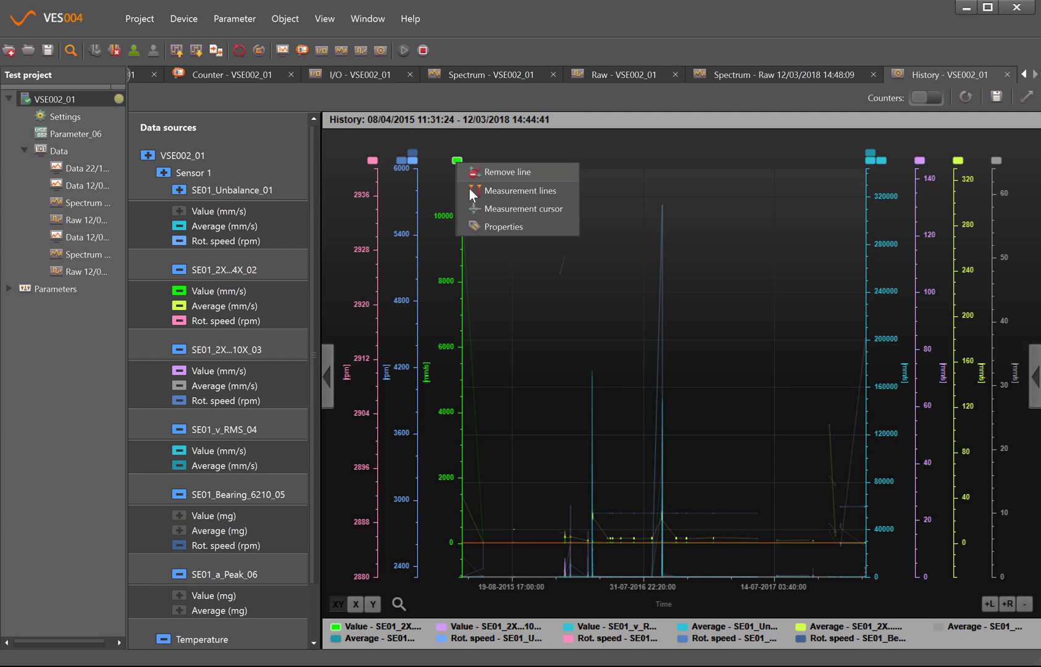
{"action": "left_click", "coordinate": [493, 189]}
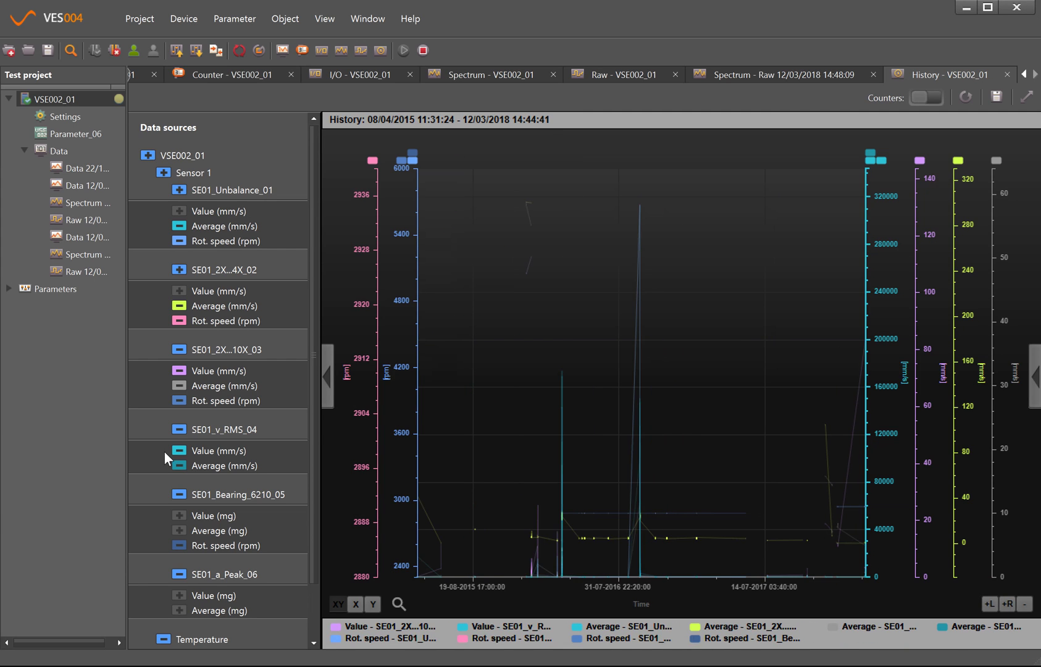
{"action": "left_click", "coordinate": [180, 429]}
{"action": "left_click", "coordinate": [179, 349]}
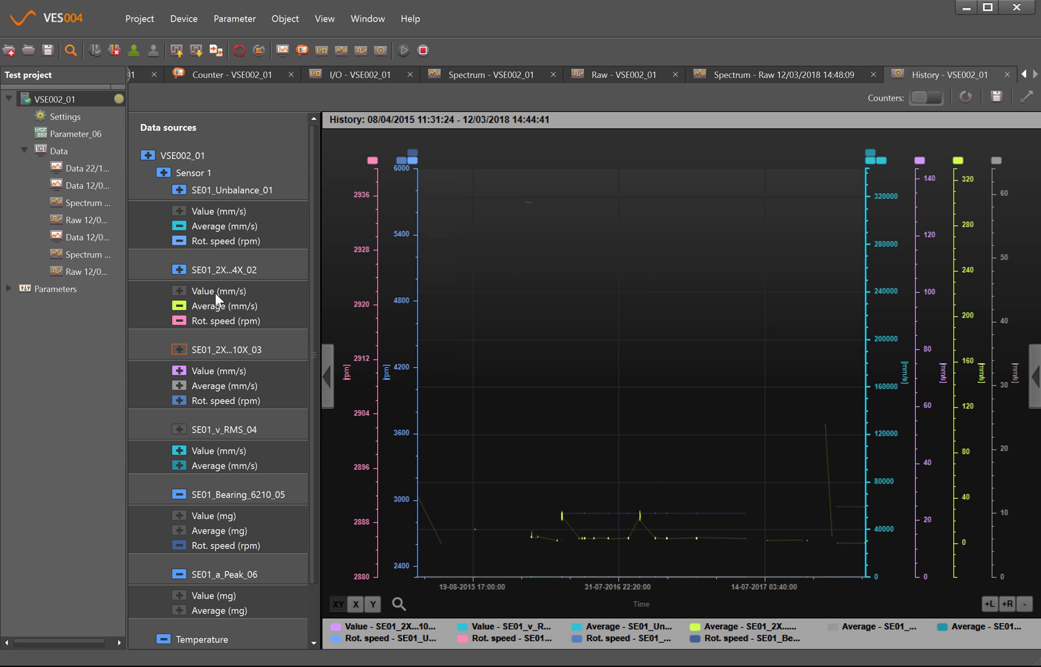
{"action": "left_click", "coordinate": [179, 270]}
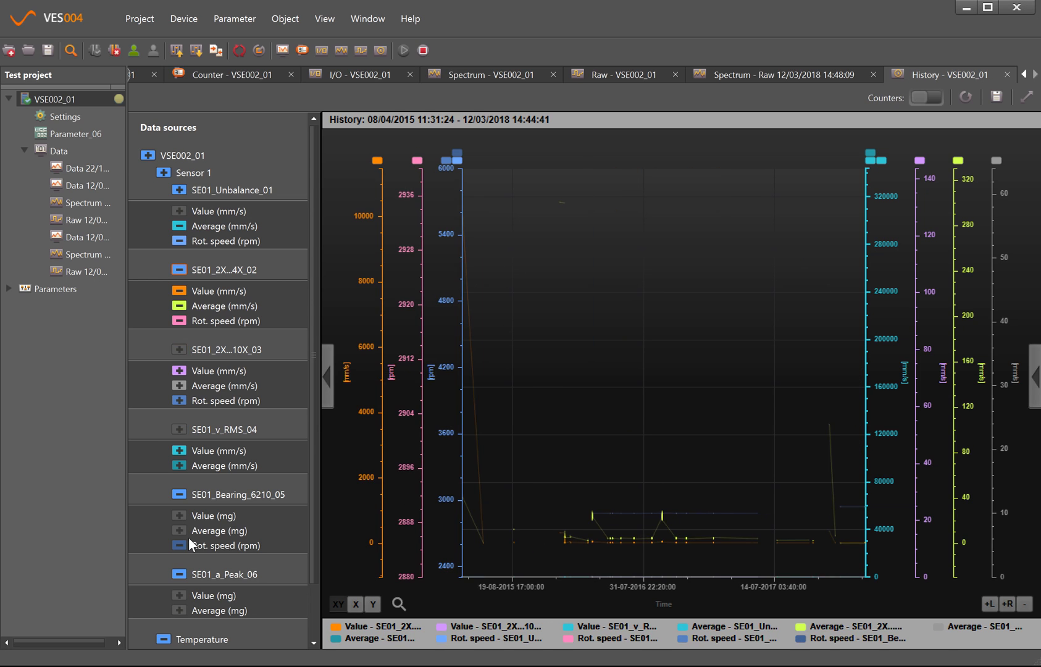
{"action": "scroll", "coordinate": [160, 585], "scroll_direction": "down", "scroll_amount": 2}
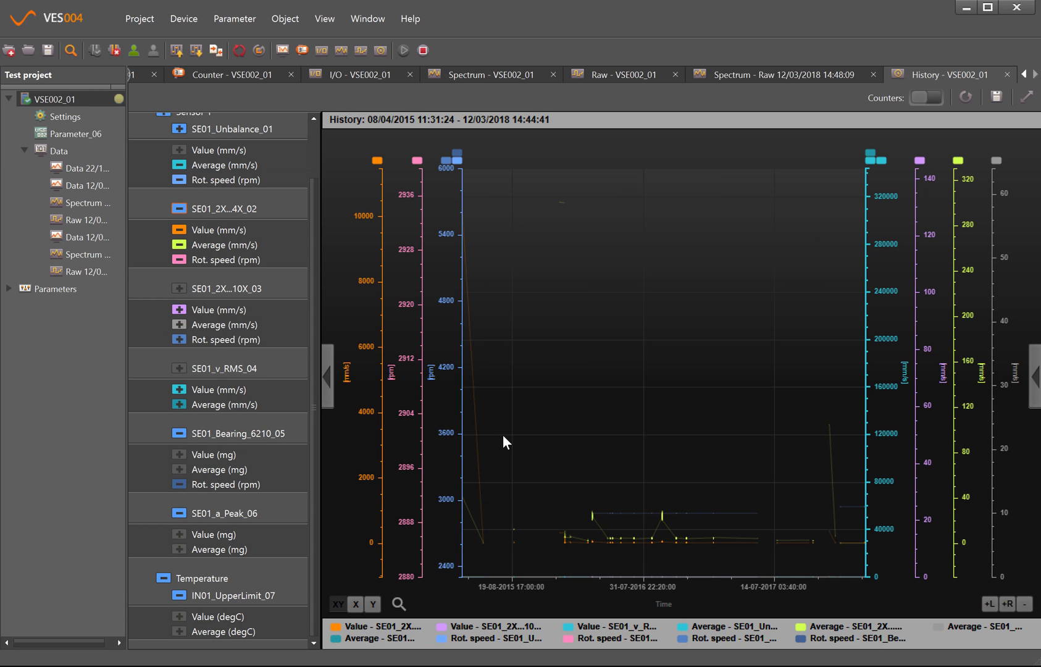
- Zoom the History trends into the mid-2016 points, then reopen the 'Spectrum - Raw 12/03/2018 14:48:09' view
{"action": "left_click_drag", "start_coordinate": [546, 464], "coordinate": [754, 561]}
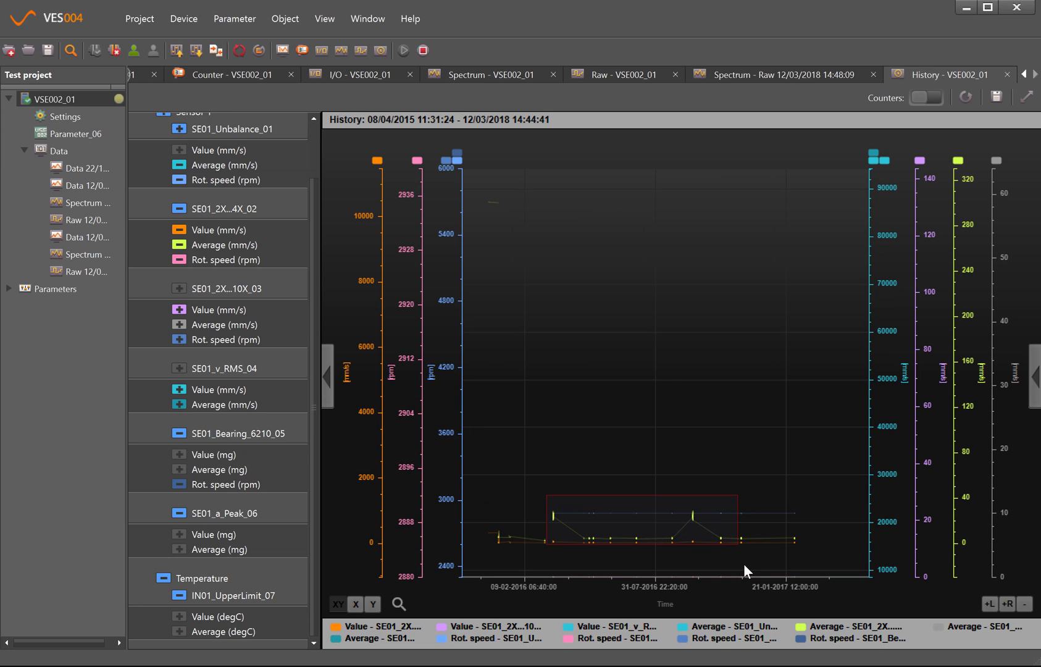
{"action": "left_click_drag", "start_coordinate": [744, 563], "coordinate": [745, 572]}
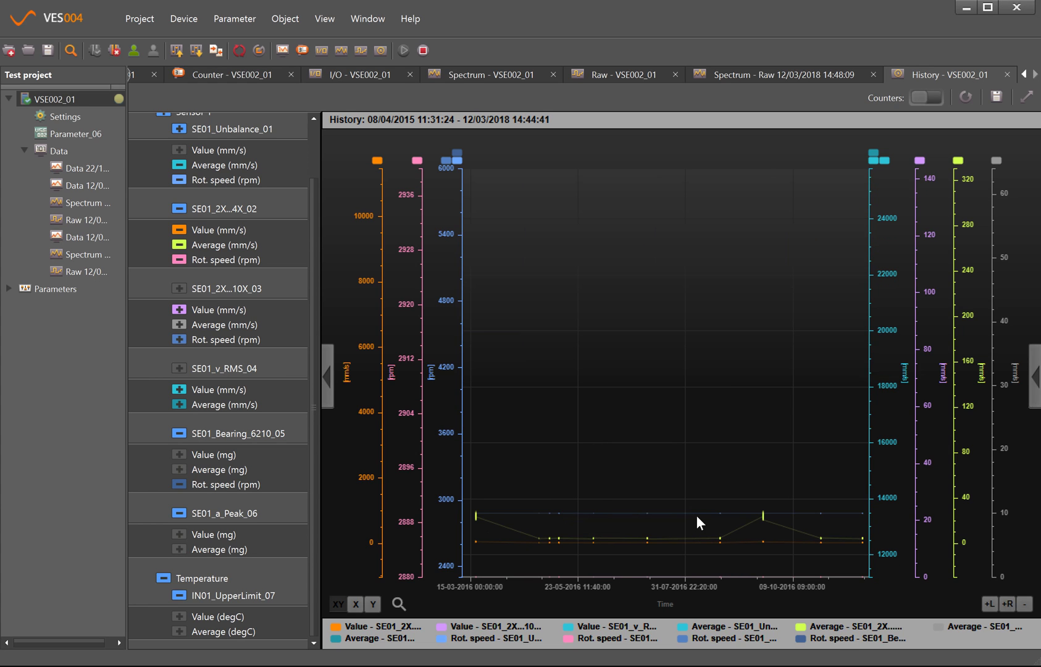
{"action": "left_click_drag", "start_coordinate": [569, 489], "coordinate": [810, 569]}
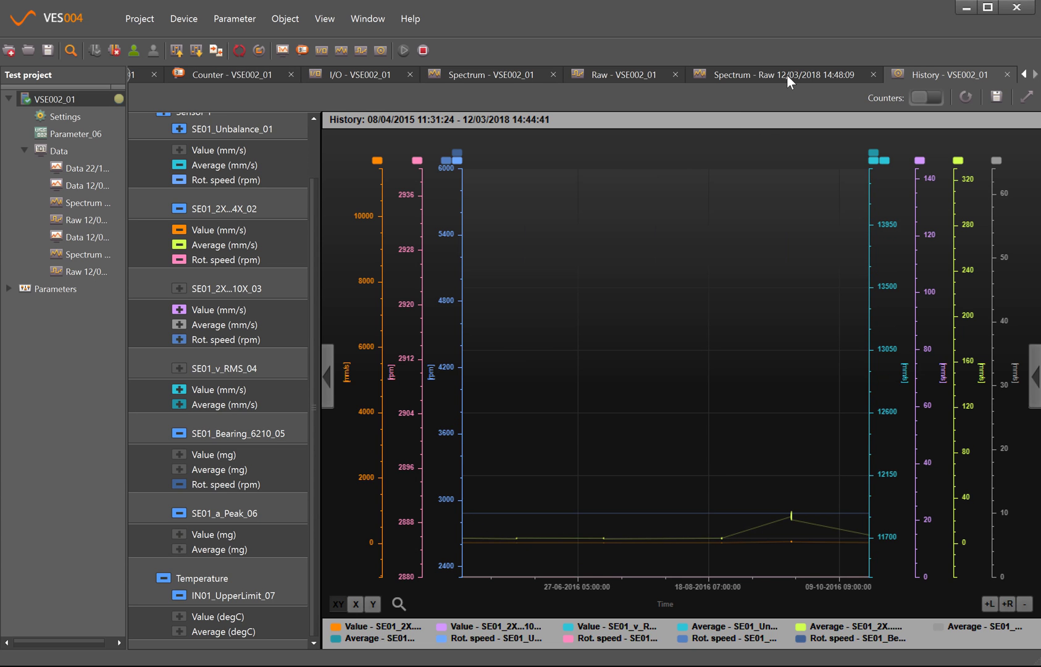
{"action": "left_click", "coordinate": [819, 89]}
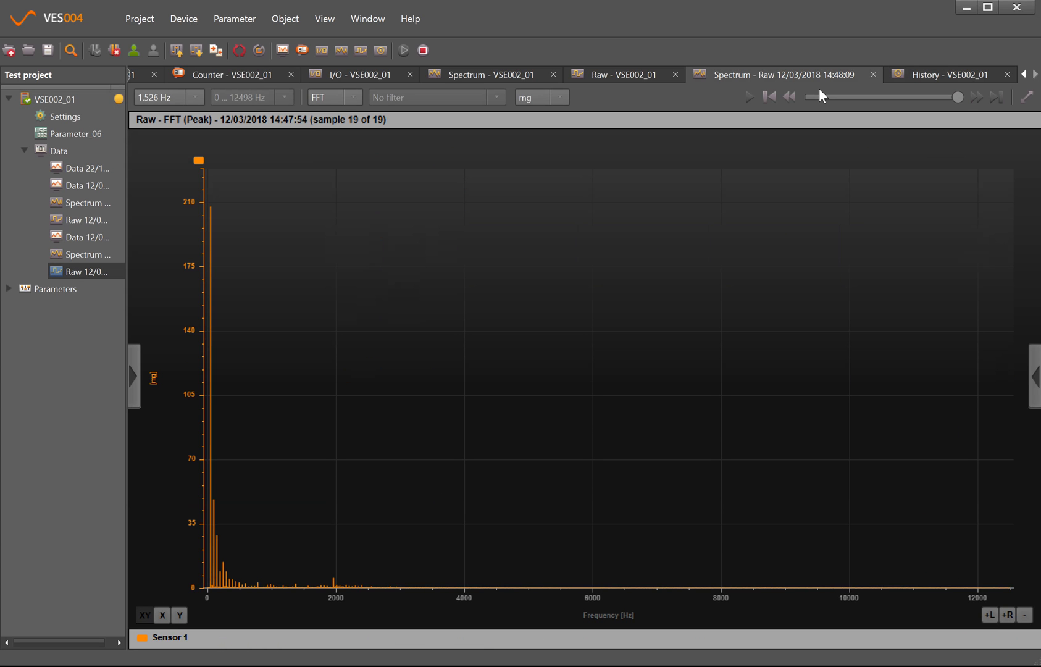